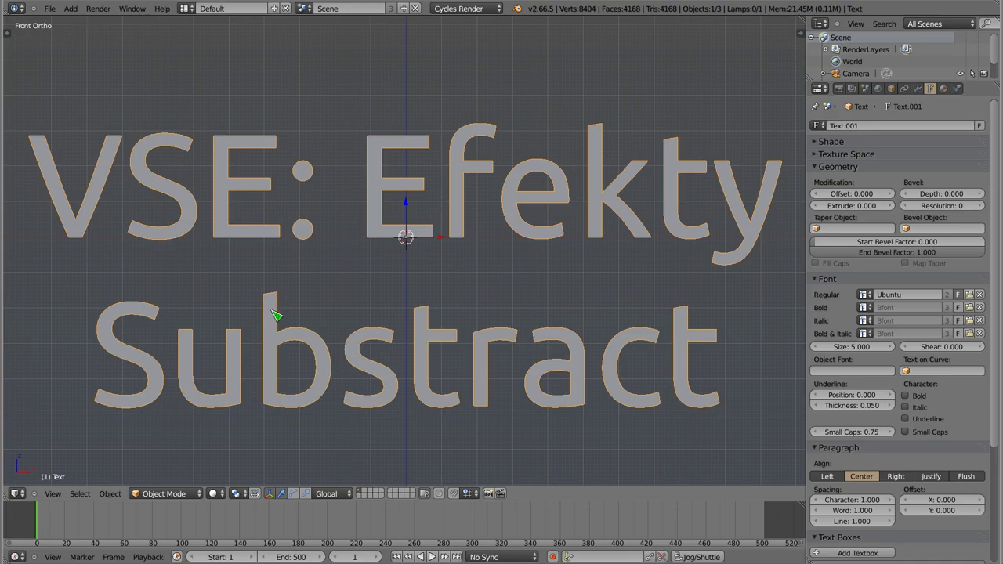
Delete the title text object and switch to the Video Editing layout
key(Delete)
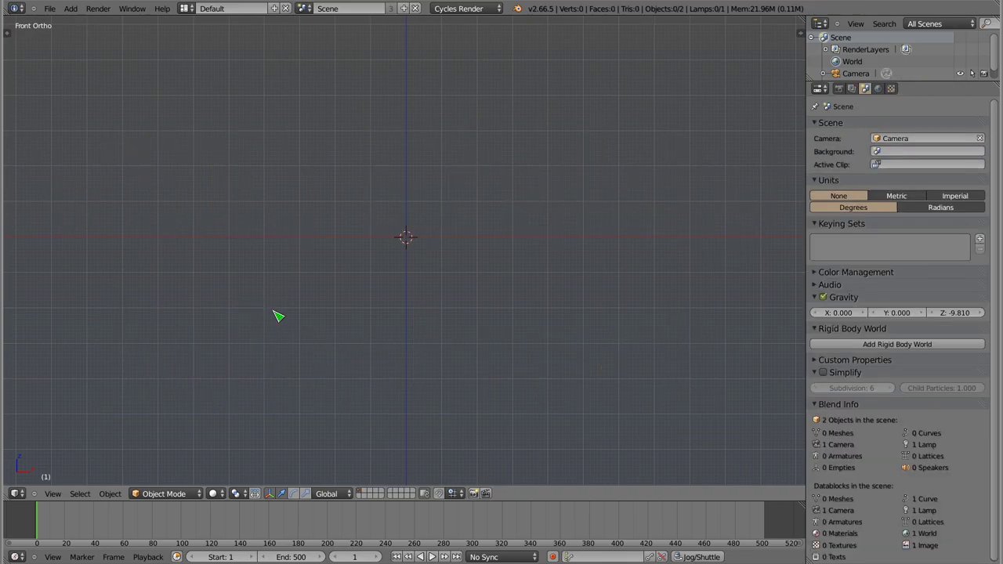
click(215, 8)
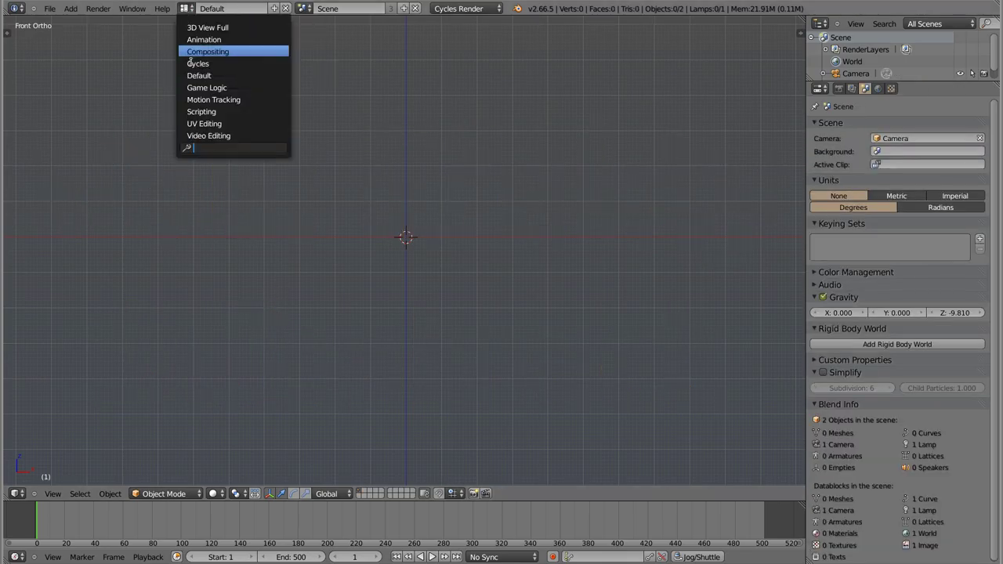
click(224, 135)
Start adding an image strip and browse into the kotek folder of kitten frames
key(shift+a)
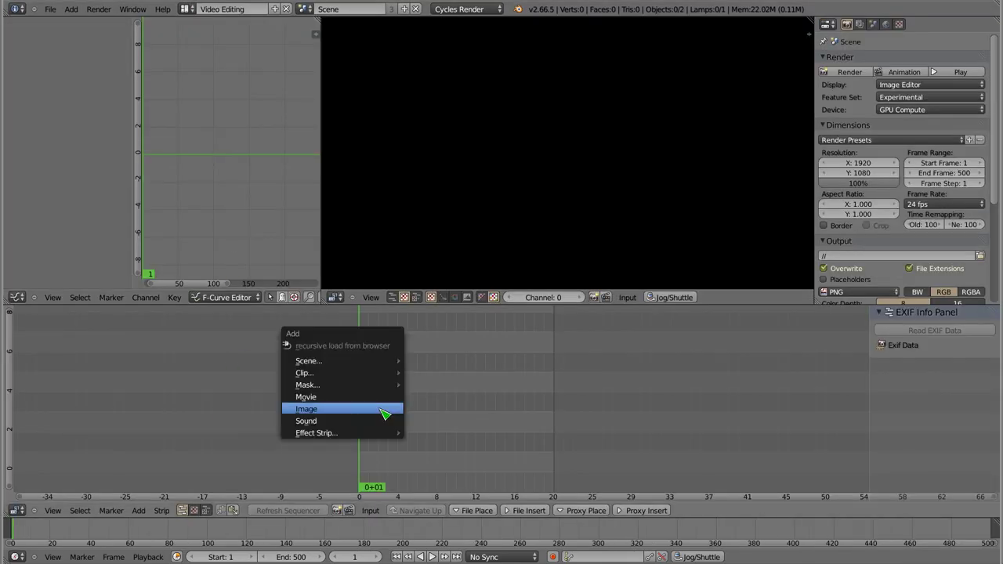
click(376, 414)
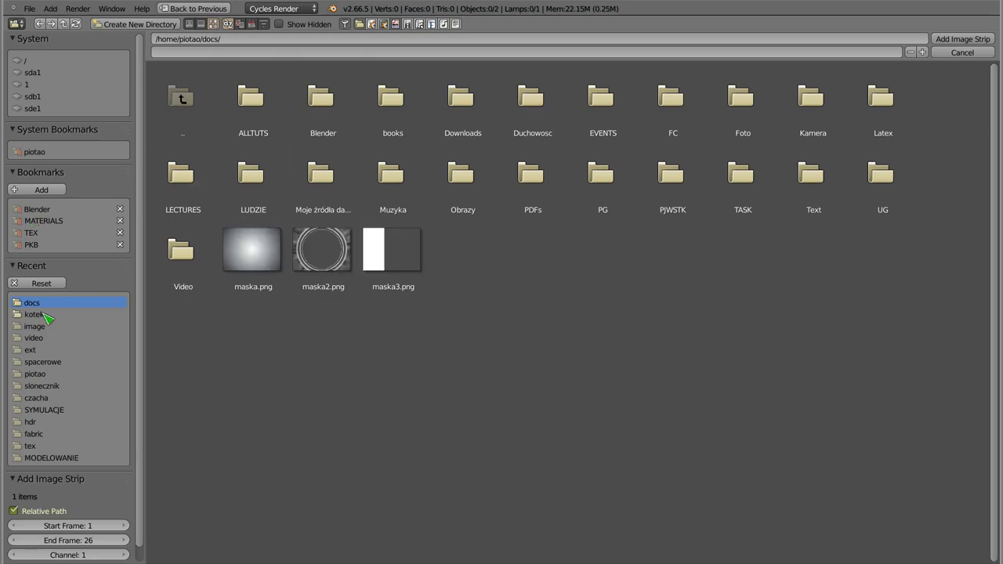
click(34, 314)
Add the kitten frames as an image strip and set the render resolution to 640 × 480
click(962, 39)
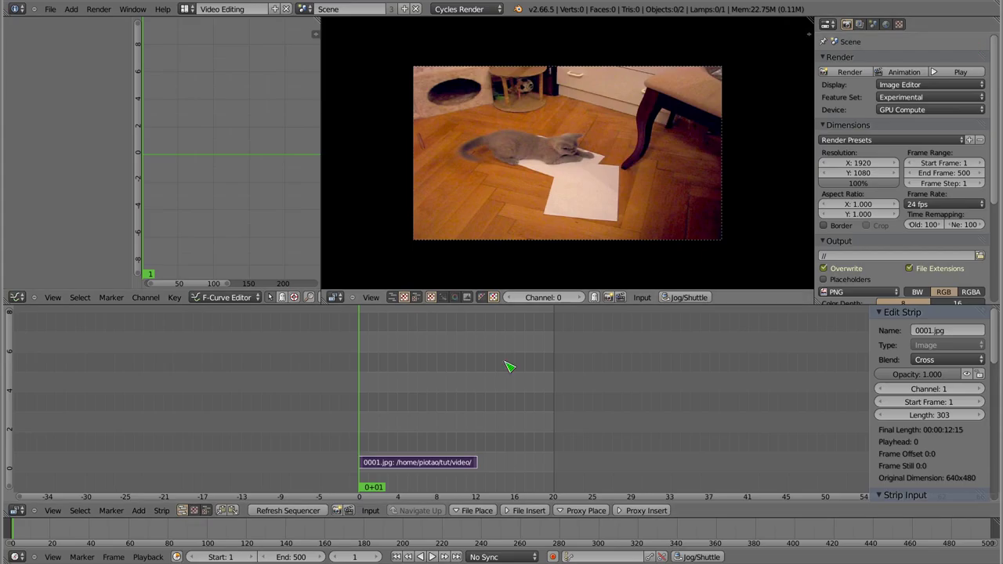
click(859, 165)
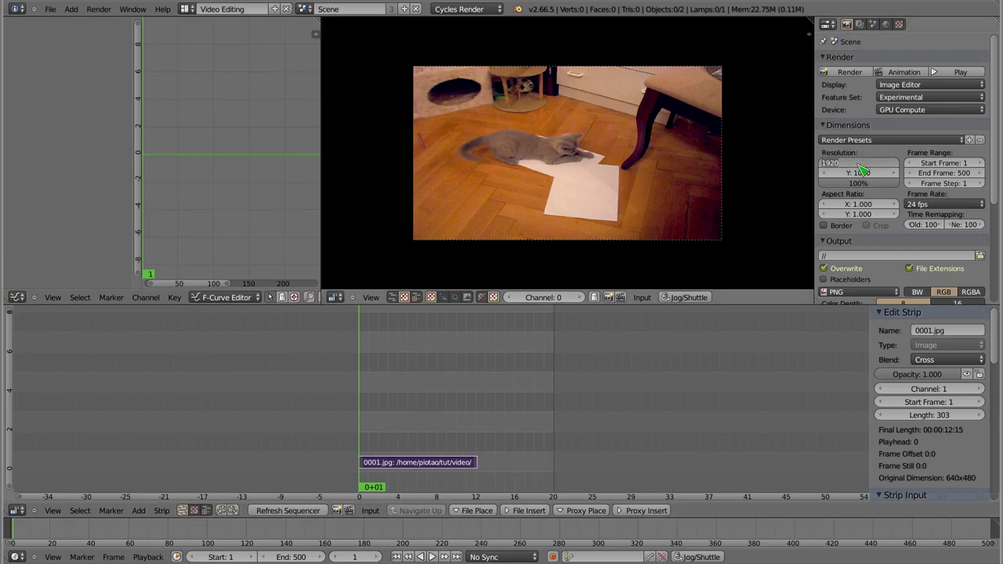
text(640)
key(Tab)
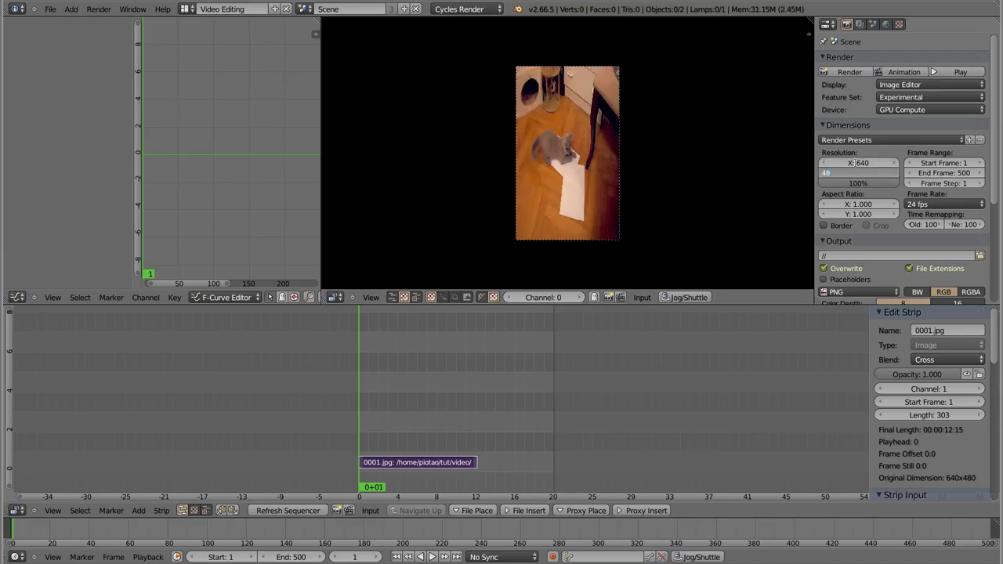
text(80)
key(Return)
Zoom in and pan the preview to recentre the kitten frame
scroll(547, 150, up, 1)
scroll(573, 166, up, 2)
scroll(582, 184, up, 2)
middle_drag(582, 184, 564, 178)
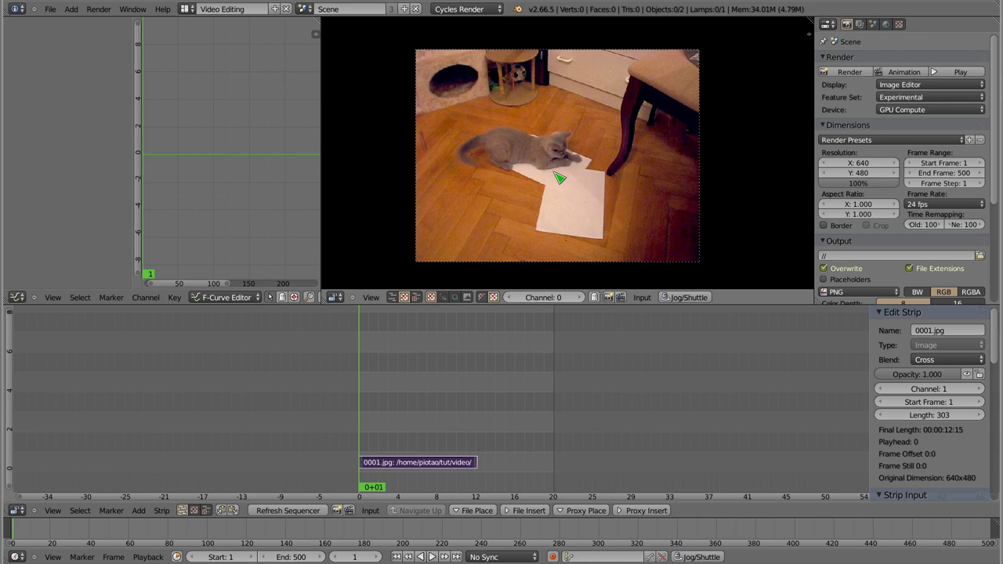
key(shift+a)
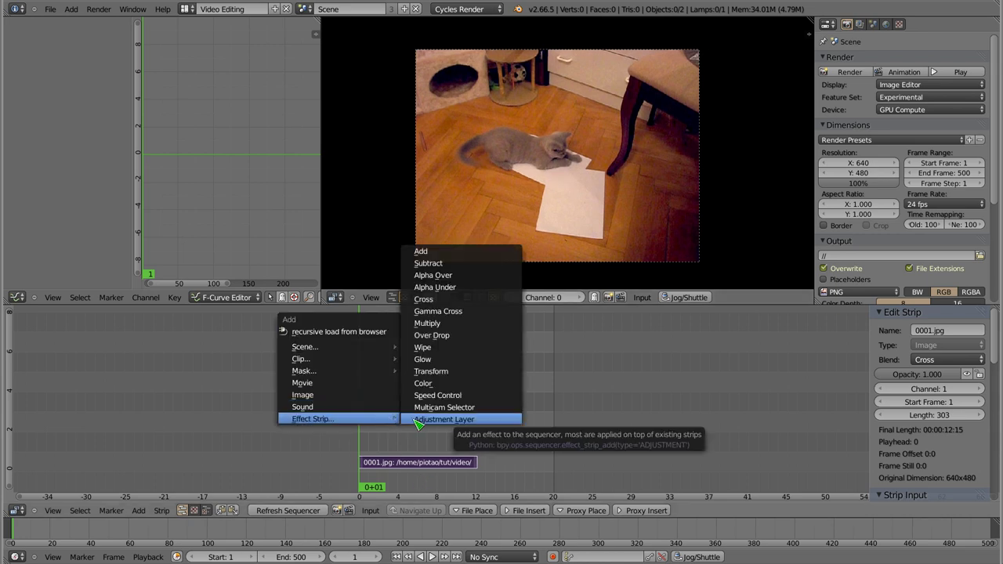
Try adding a Subtract effect strip, then duplicate the kitten strip instead
click(459, 269)
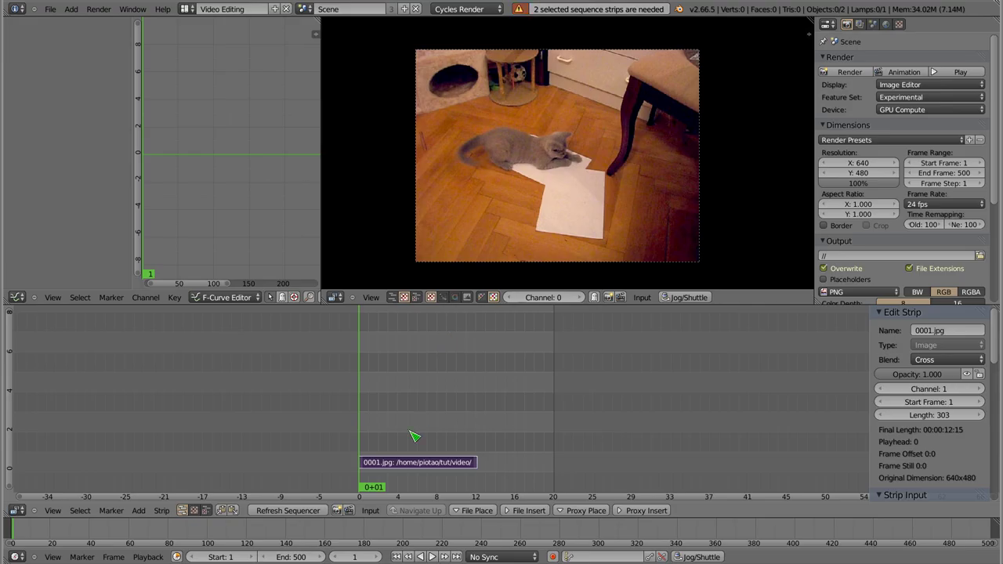
key(shift+a)
key(Escape)
key(shift+a)
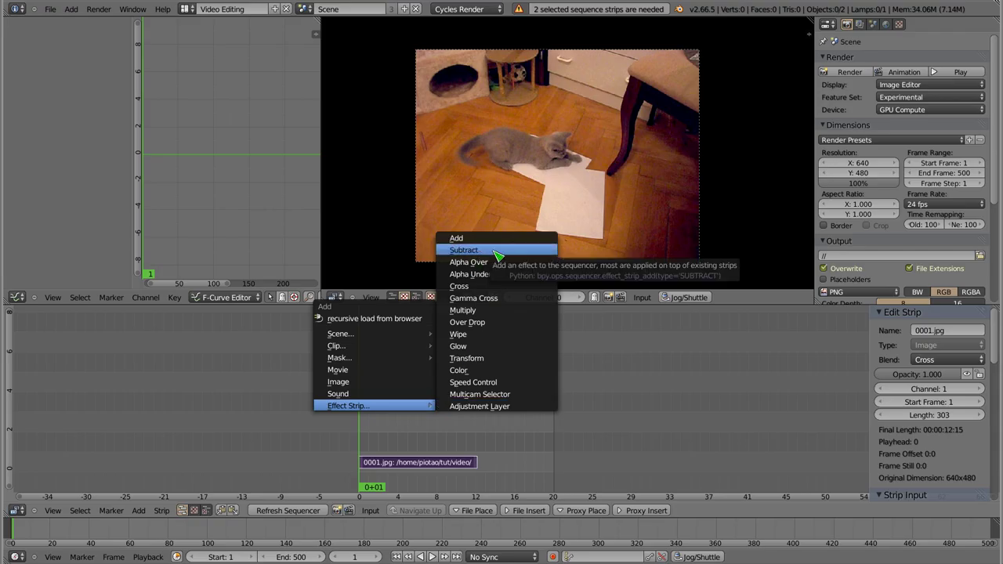
click(497, 251)
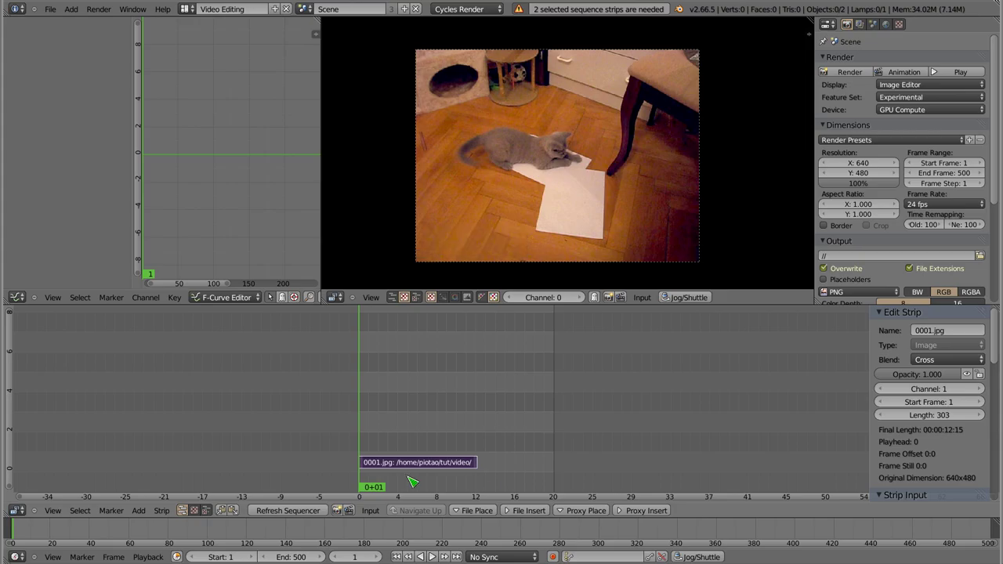
key(shift+d)
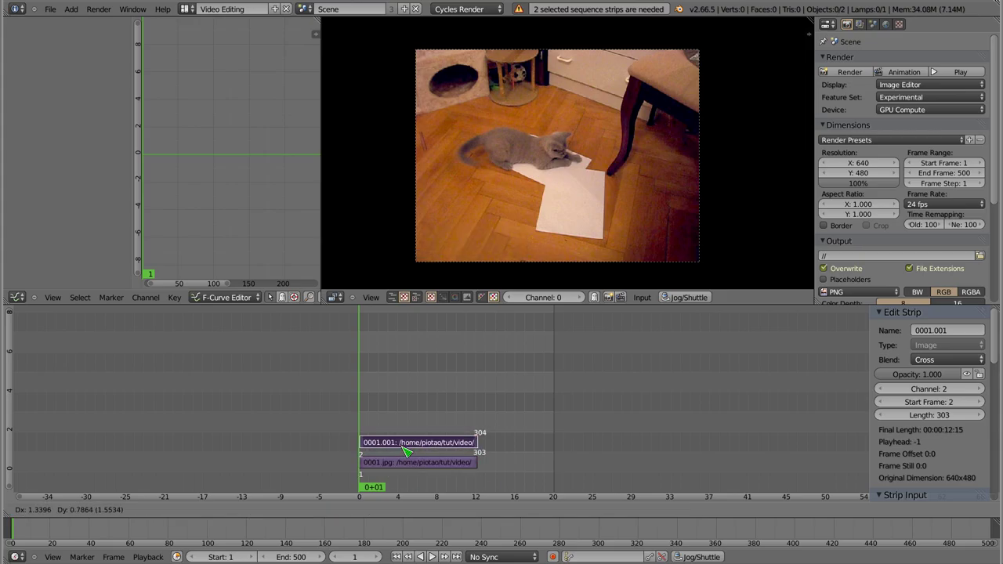
Drop the duplicate at frame 1 on channel 2 and select both kitten strips, 0001.jpg active
click(405, 451)
click(403, 468)
shift+click(407, 450)
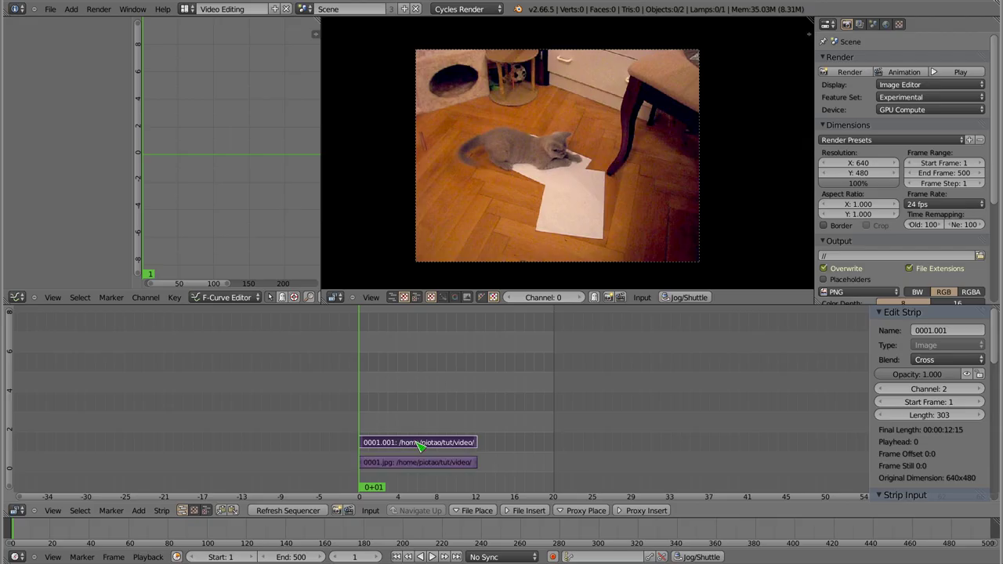
click(420, 466)
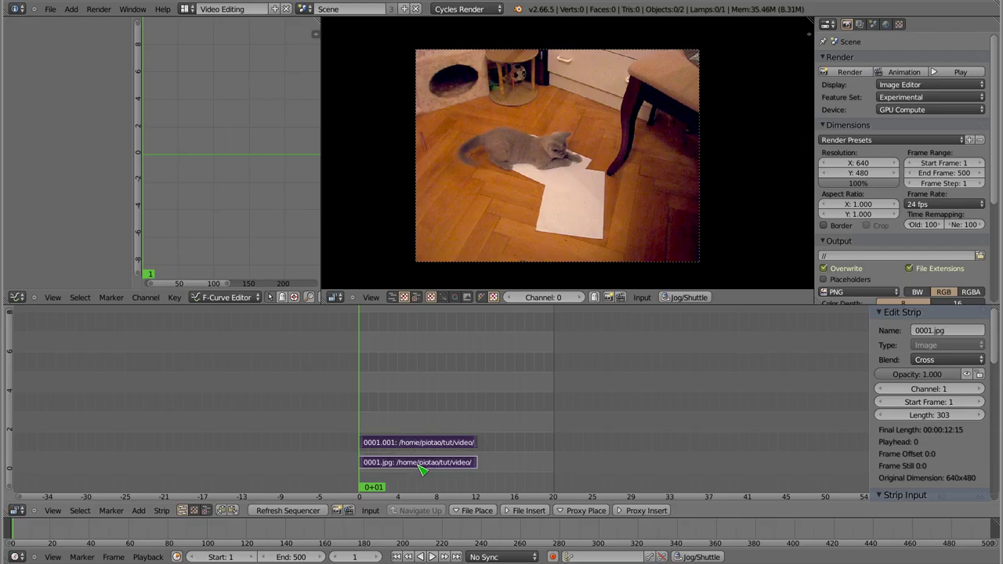
click(419, 446)
click(419, 464)
key(shift+a)
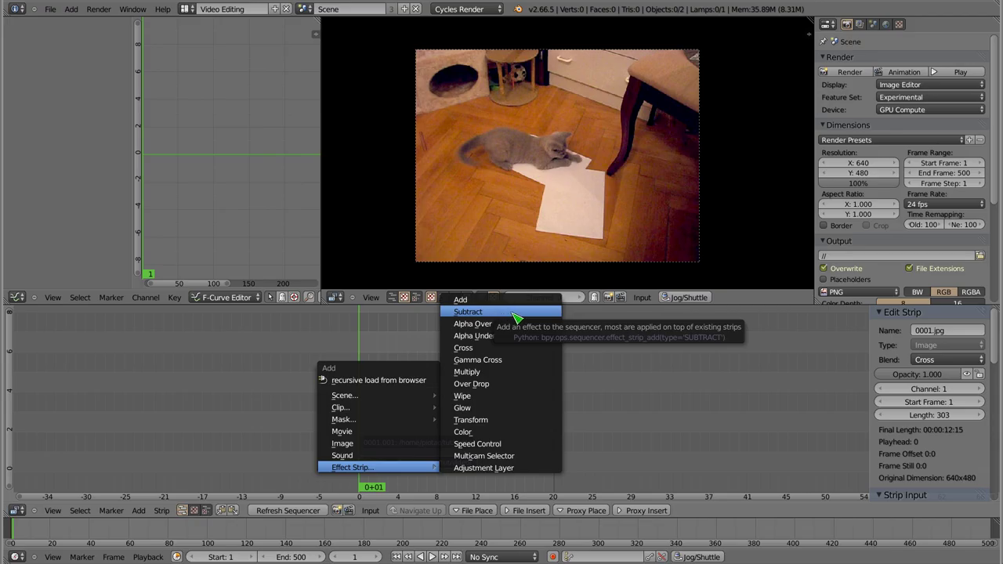
Add a Subtract effect of the two kitten strips and scrub forward to check it
click(517, 317)
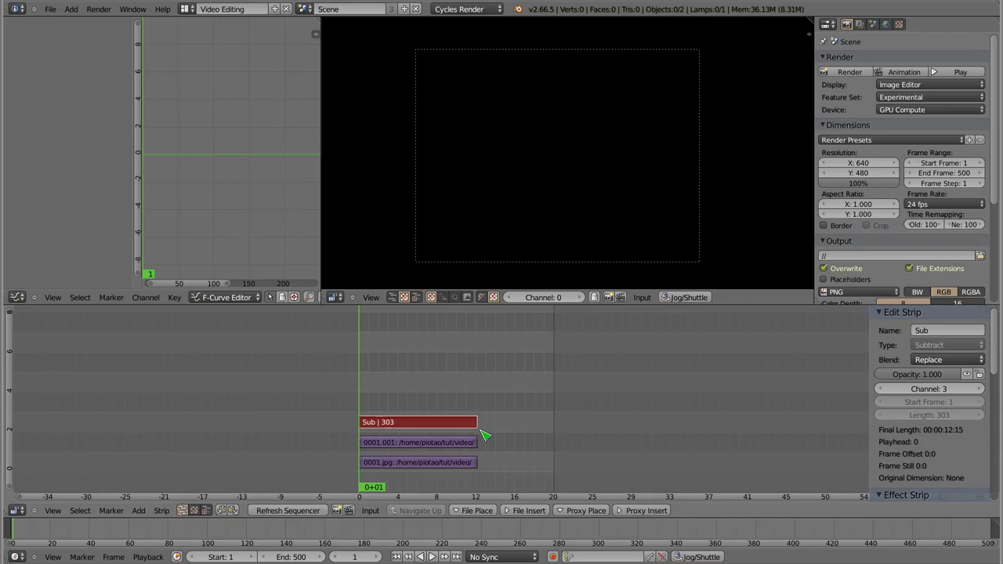
right_click(383, 442)
right_click(388, 463)
right_click(391, 444)
right_click(390, 463)
right_click(392, 447)
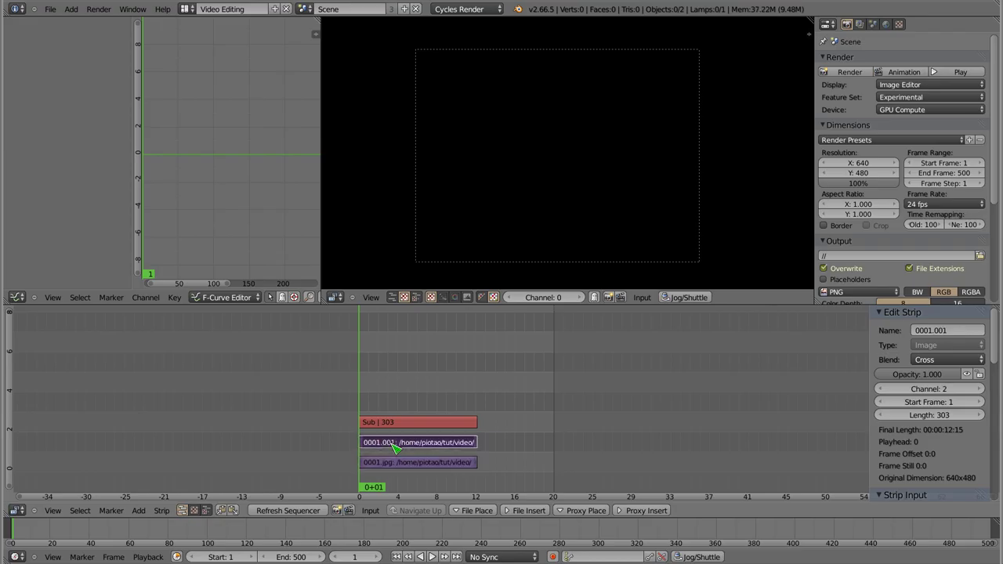
mouse_move(380, 412)
mouse_down()
mouse_move(468, 414)
mouse_move(361, 418)
mouse_move(397, 419)
mouse_up()
middle_drag(573, 160, 580, 152)
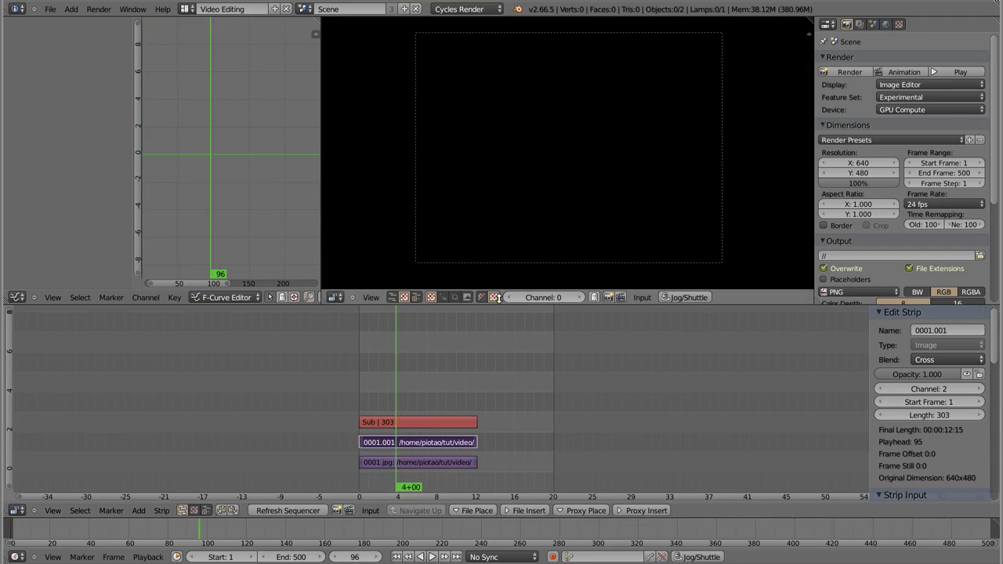
Erase the Sub effect strip and the 0001.001 duplicate strip
right_click(415, 422)
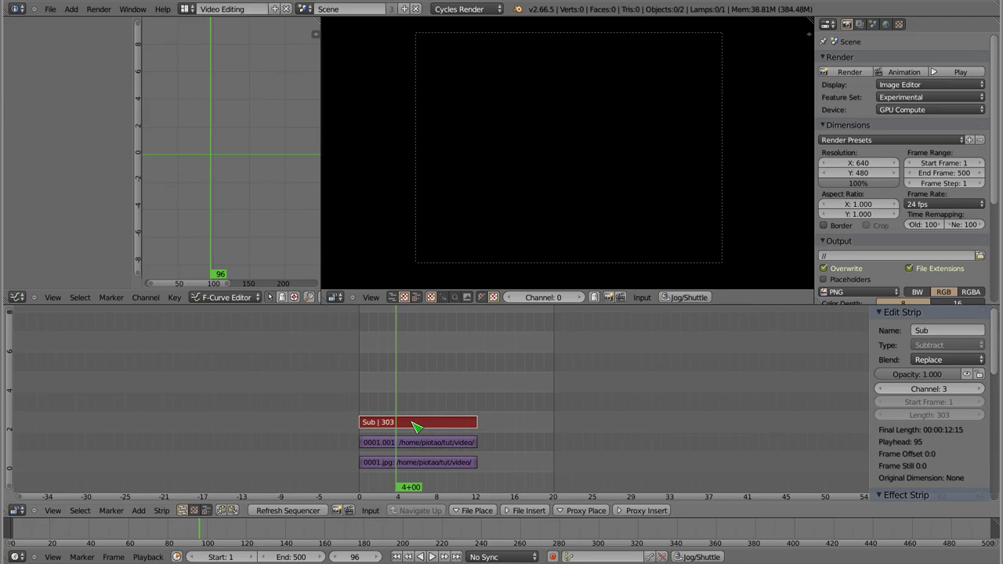
right_click(416, 443)
key(x)
click(417, 444)
right_click(417, 422)
key(x)
click(416, 419)
key(shift+a)
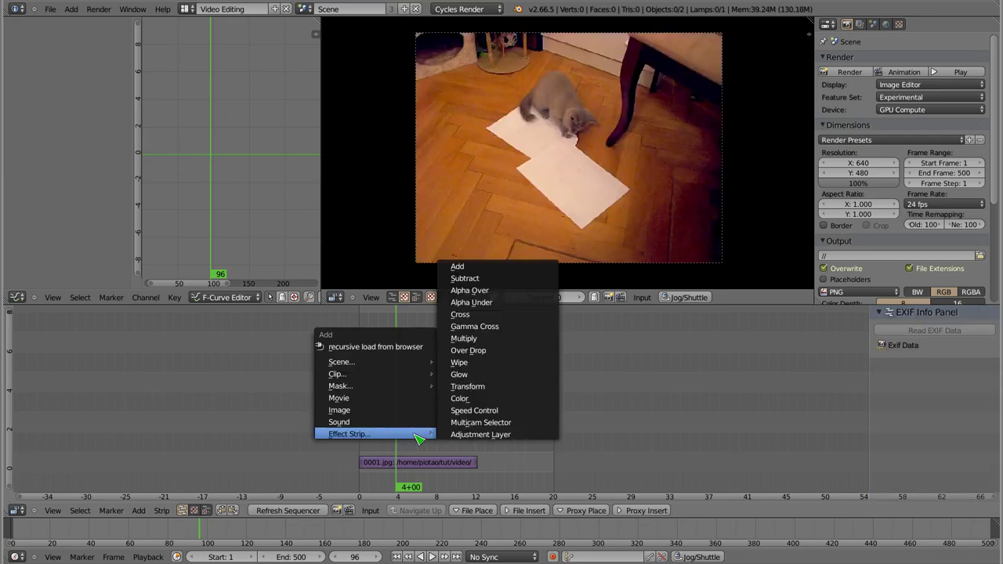
Add a Color strip on channel 2 and stretch it to 303 frames long
click(468, 401)
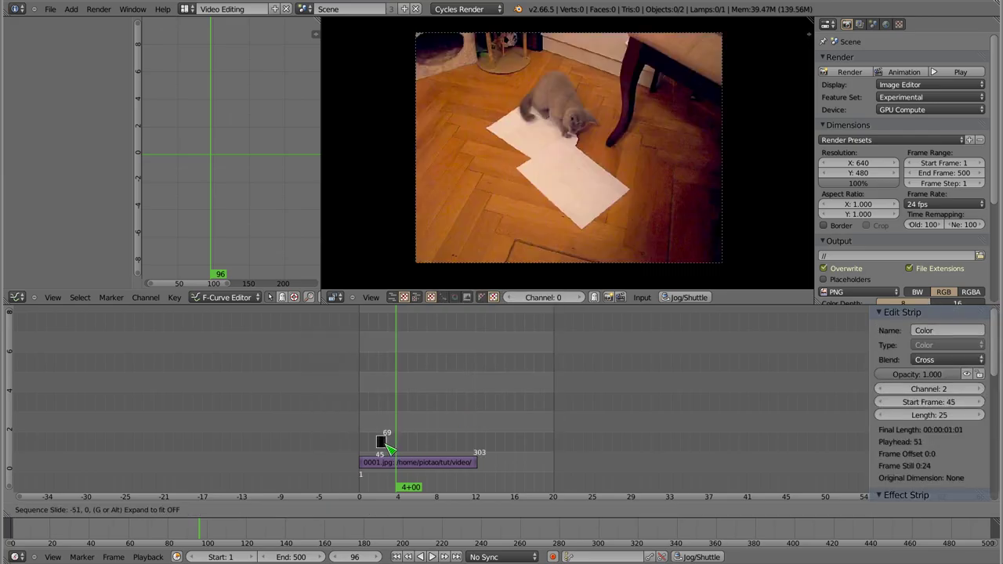
click(375, 452)
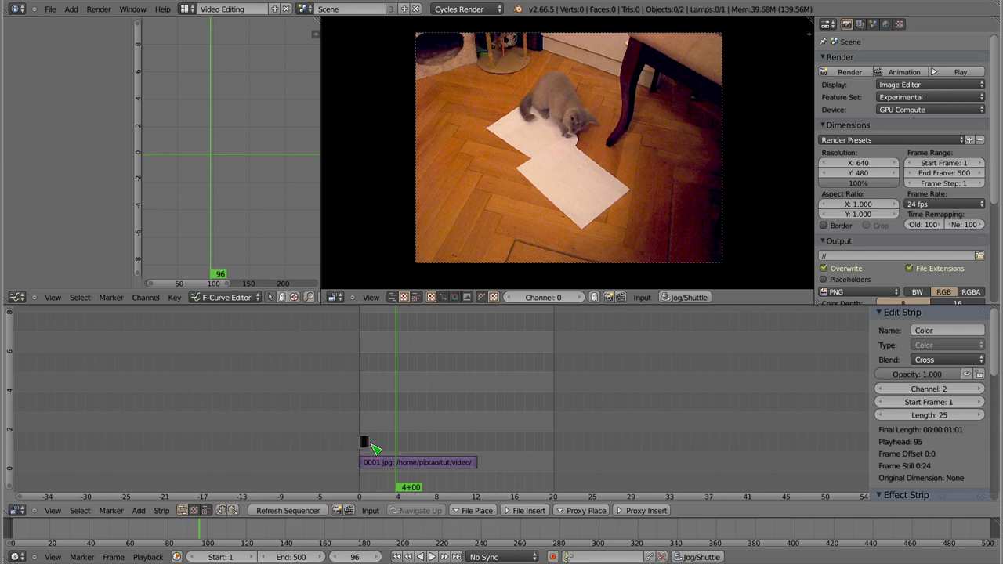
right_click(372, 447)
key(g)
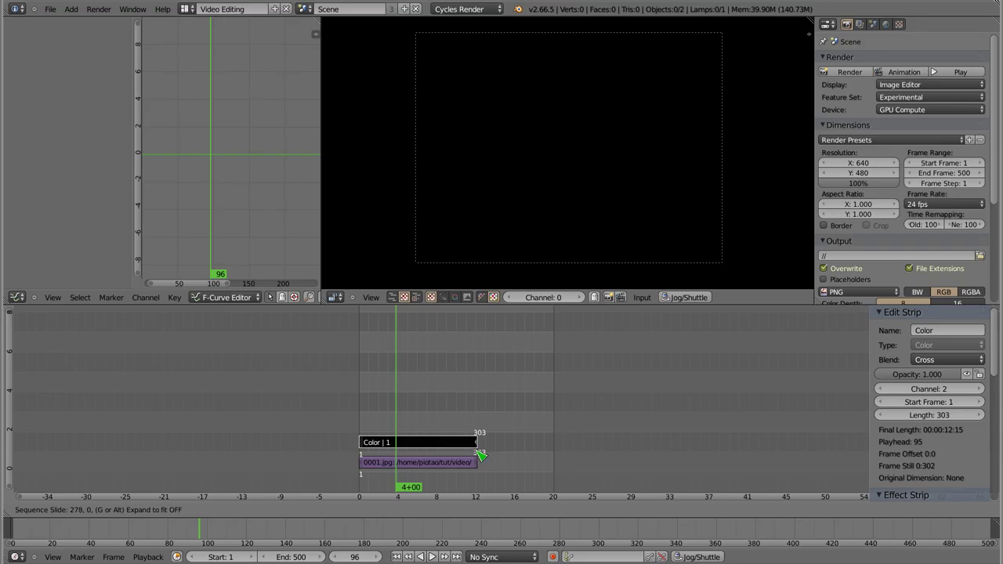
click(480, 453)
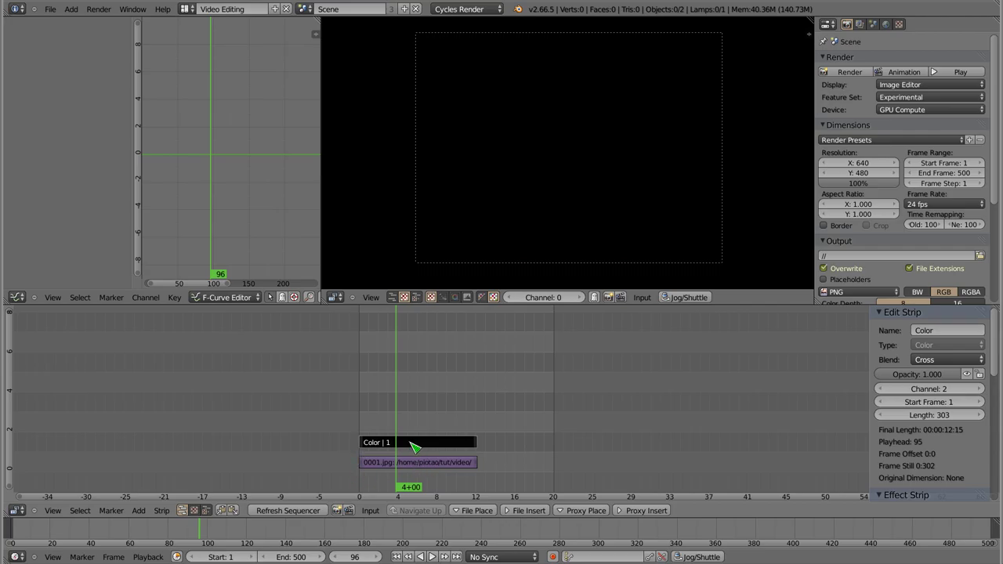
Set the Color strip's colour to pure white
scroll(941, 458, down, 3)
click(965, 433)
drag(977, 356, 977, 274)
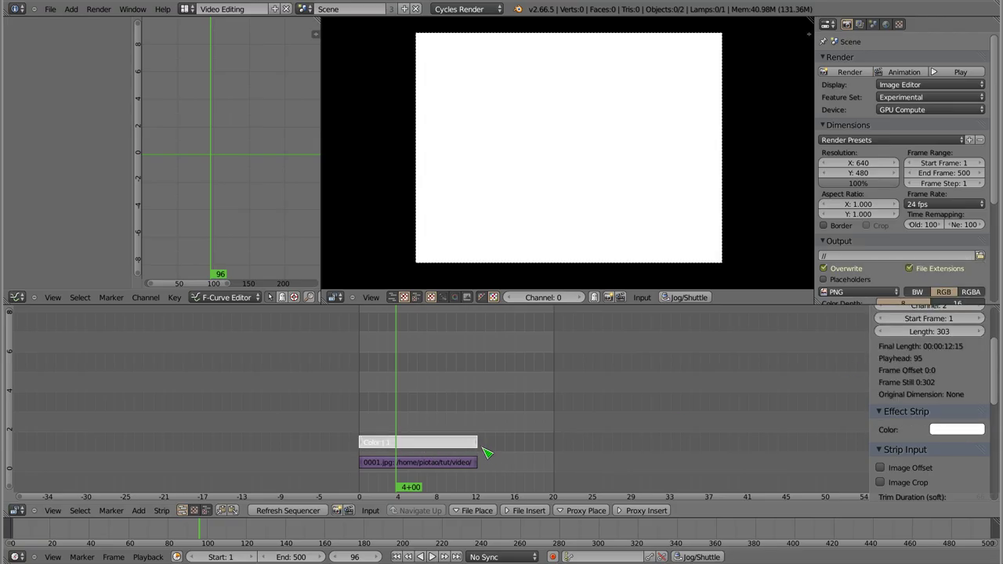
Add a Subtract strip taking 0001.jpg from the white Color strip, then enlarge and recentre the preview
right_click(435, 466)
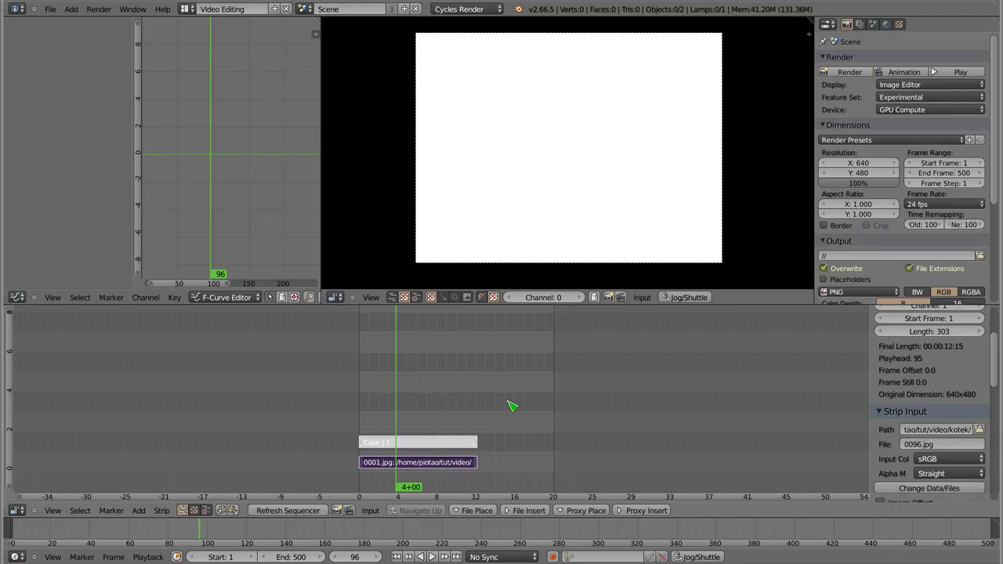
key(shift+a)
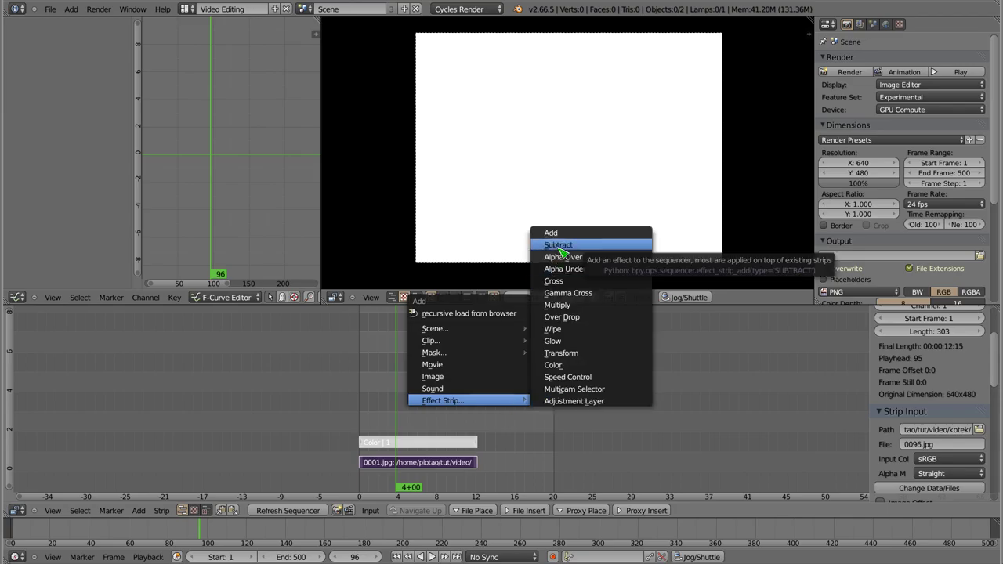
click(561, 246)
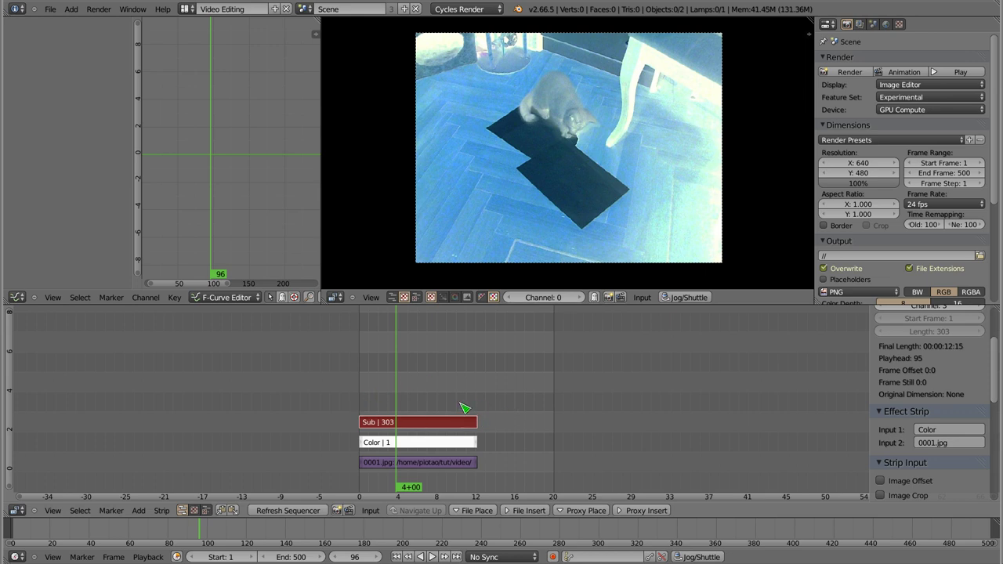
scroll(588, 162, up, 1)
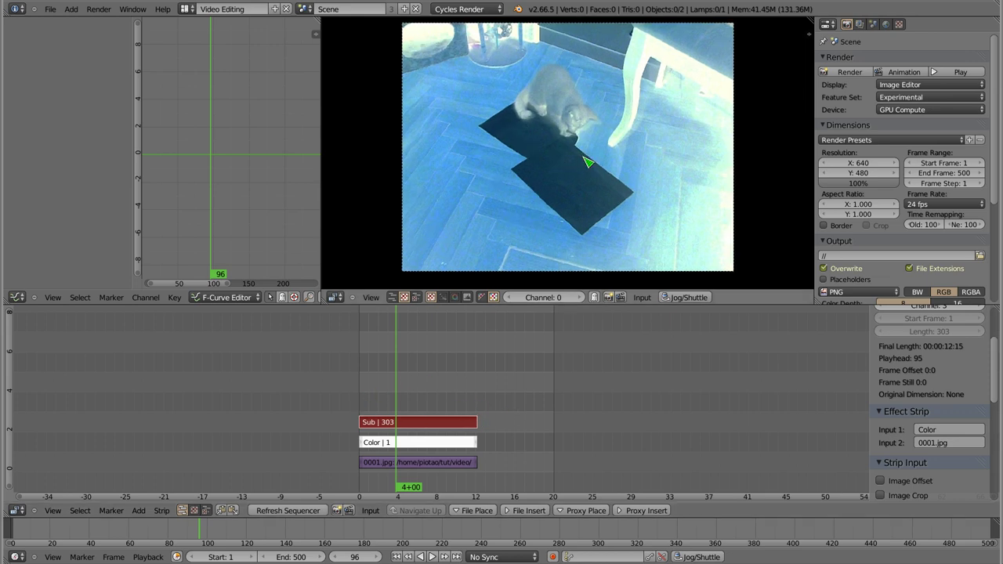
middle_drag(580, 161, 589, 166)
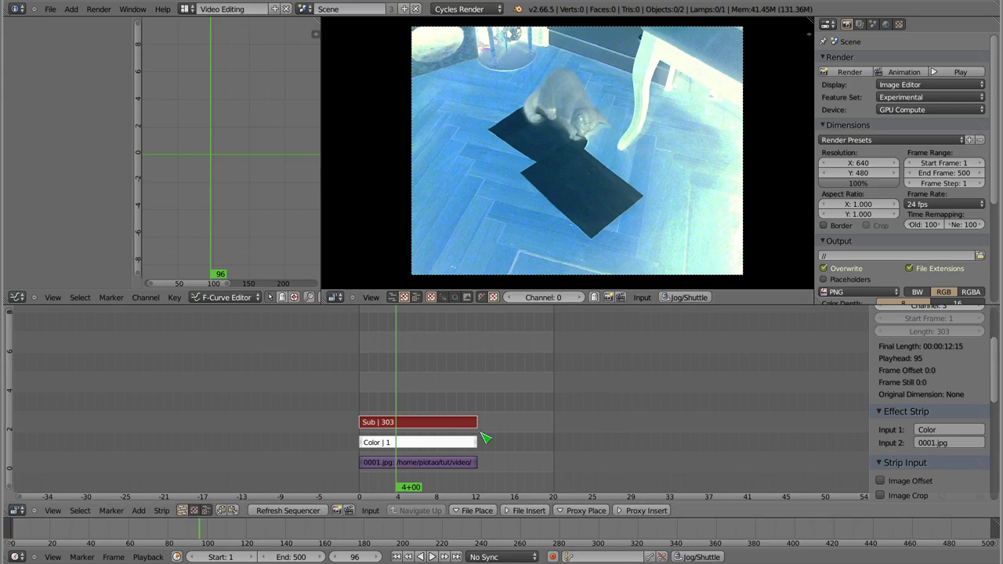
Mute the white Color strip and temporarily mute the Sub strip to compare
right_click(428, 449)
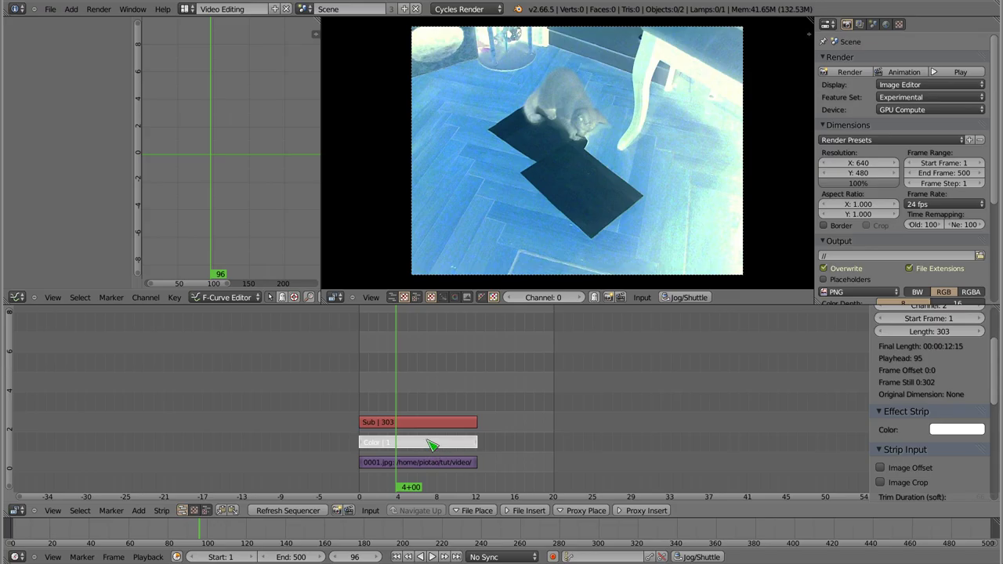
key(a)
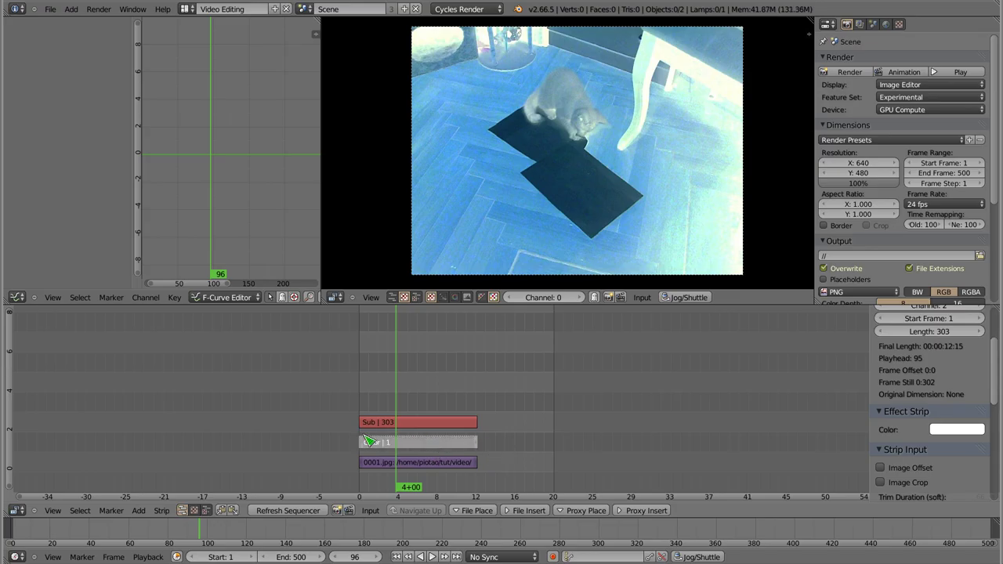
right_click(415, 425)
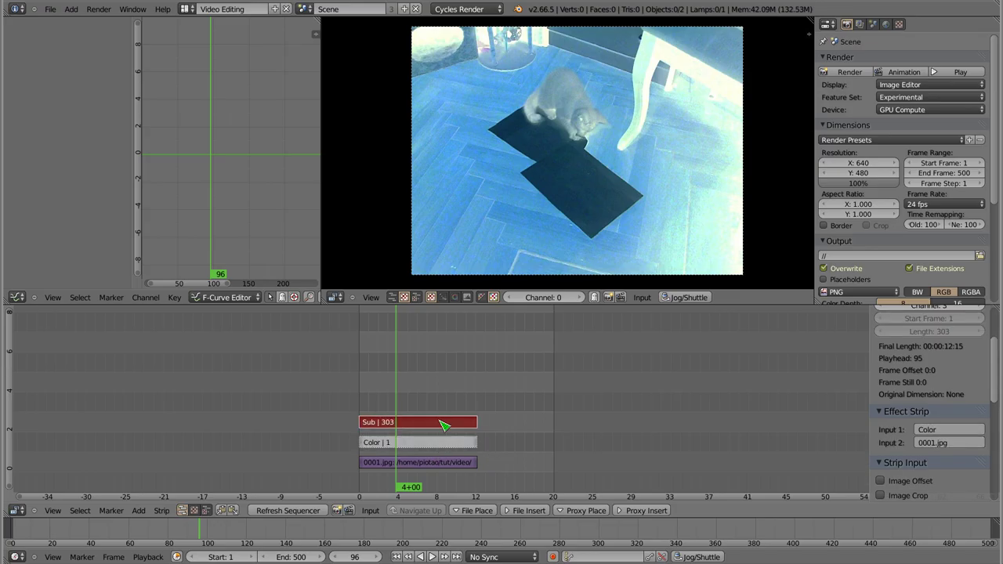
key(h)
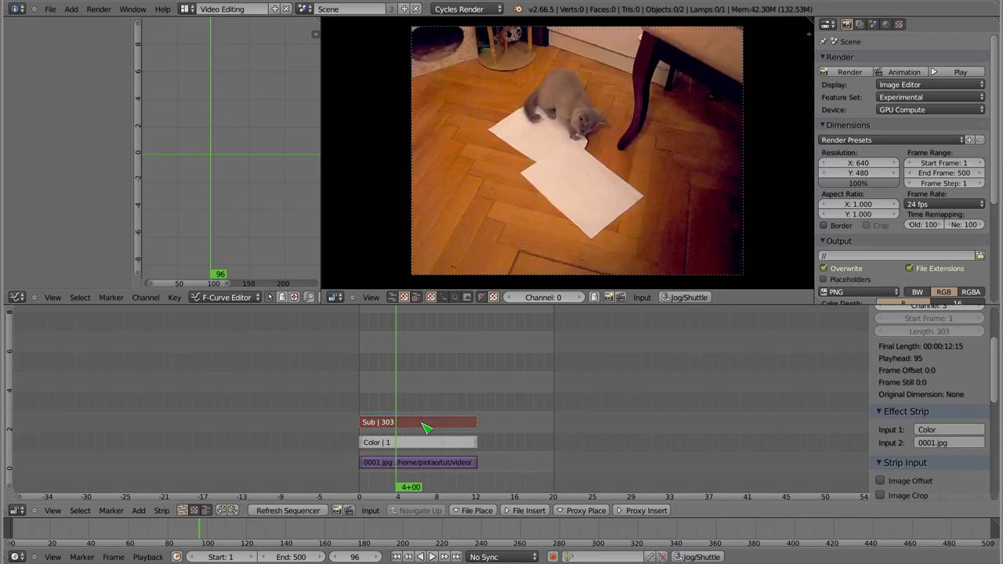
Scrub to frame 50 and unmute the Sub strip to restore the effect
mouse_move(379, 465)
mouse_down()
mouse_move(463, 465)
mouse_move(376, 467)
mouse_up()
right_drag(374, 468, 378, 473)
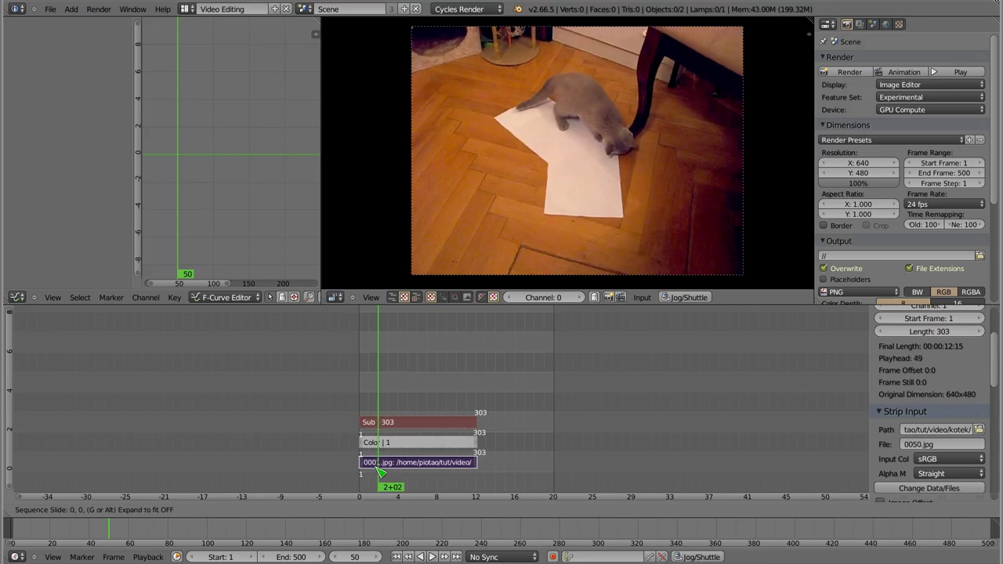
right_drag(378, 469, 379, 471)
right_click(418, 421)
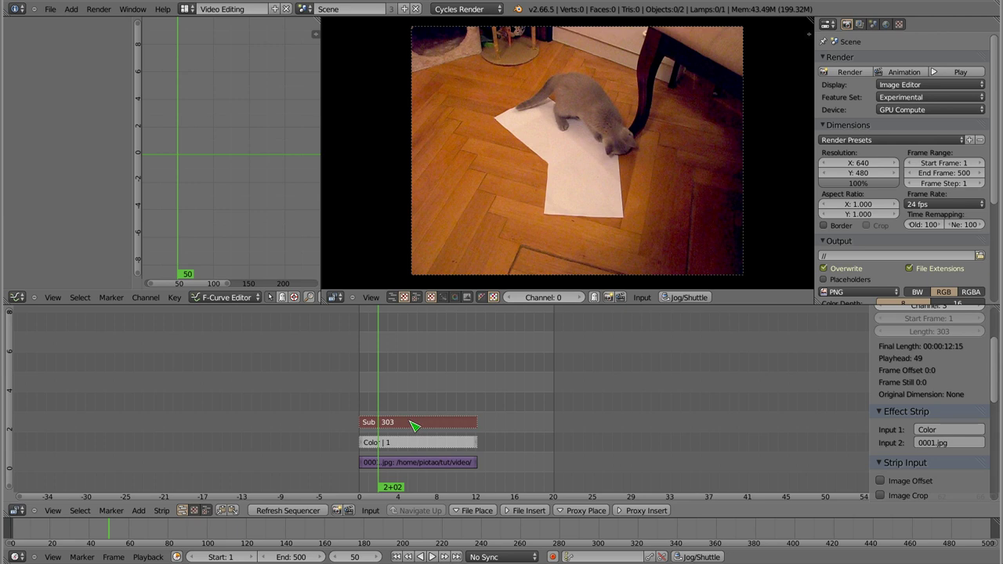
key(alt+h)
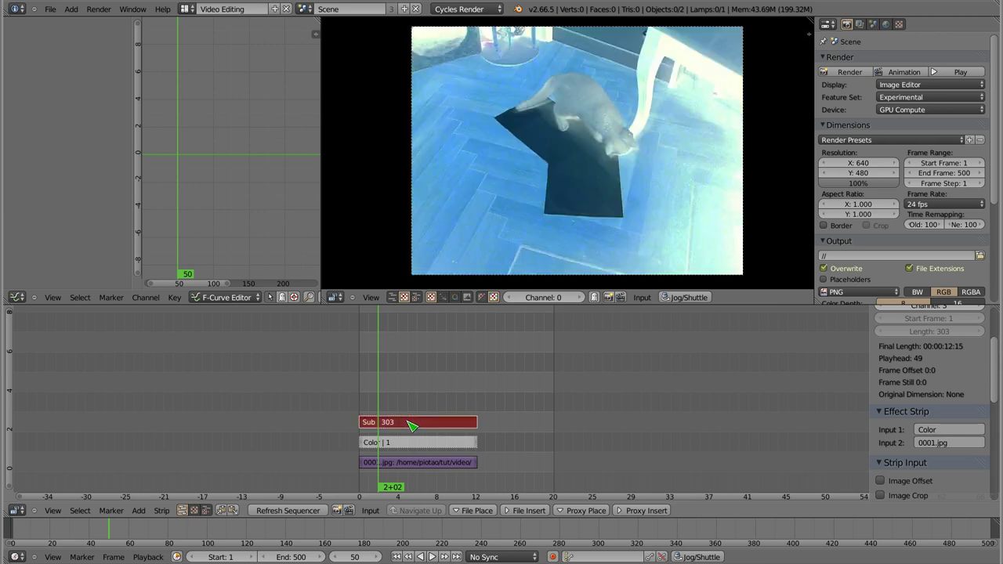
Change the Sub strip's blend from Replace to Cross and return its opacity to 1.000
scroll(931, 402, up, 3)
scroll(931, 402, up, 1)
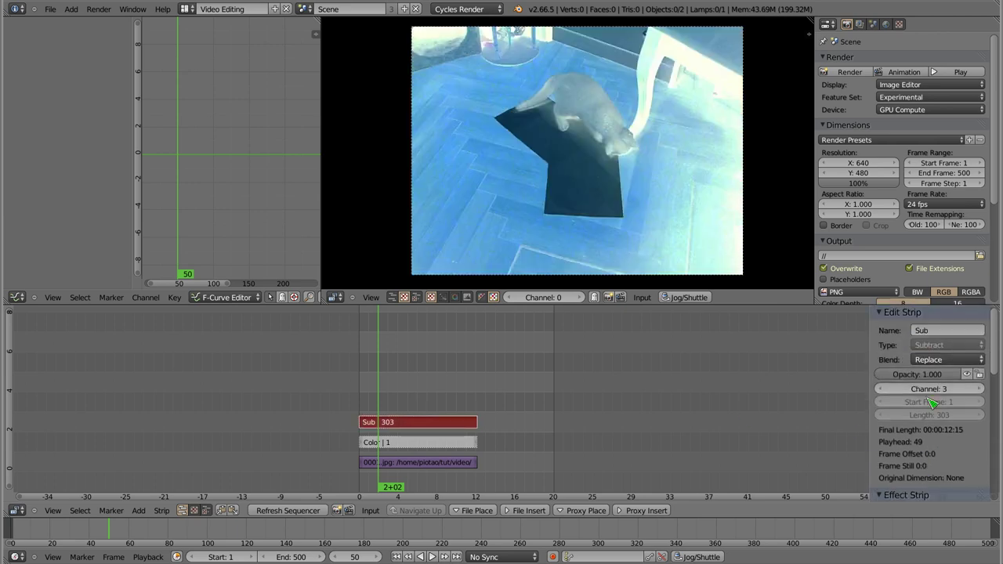
drag(925, 374, 881, 375)
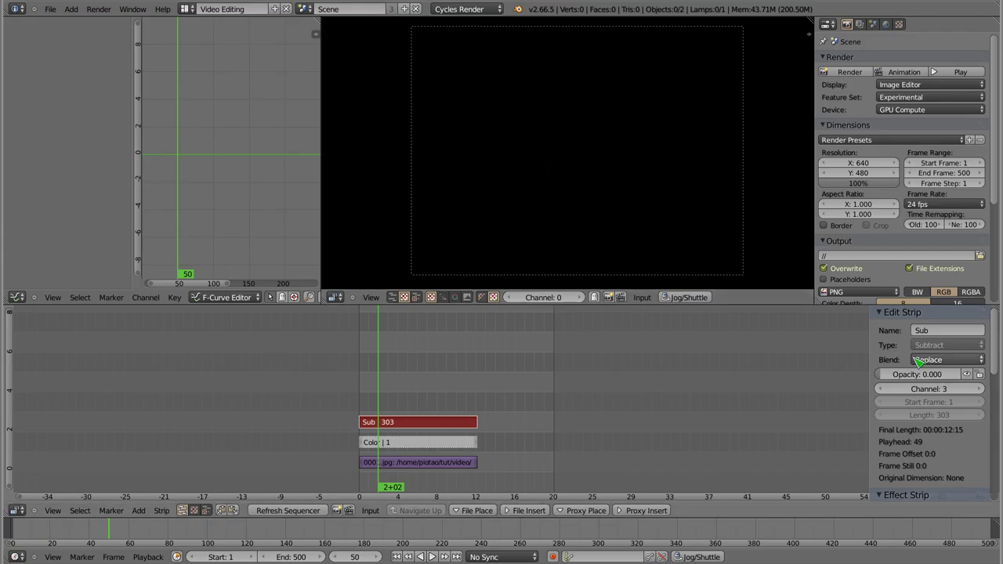
click(943, 360)
click(940, 351)
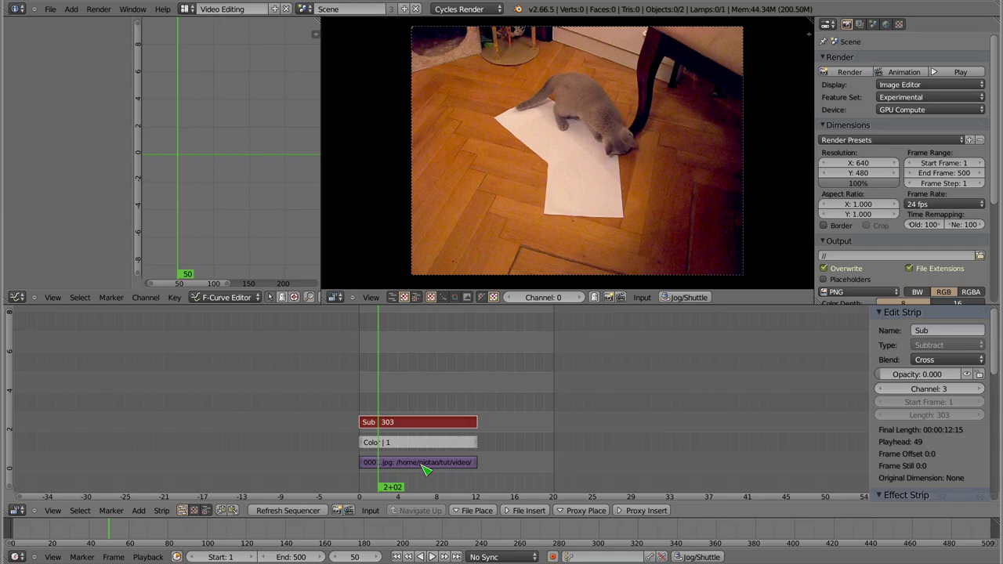
drag(914, 375, 979, 376)
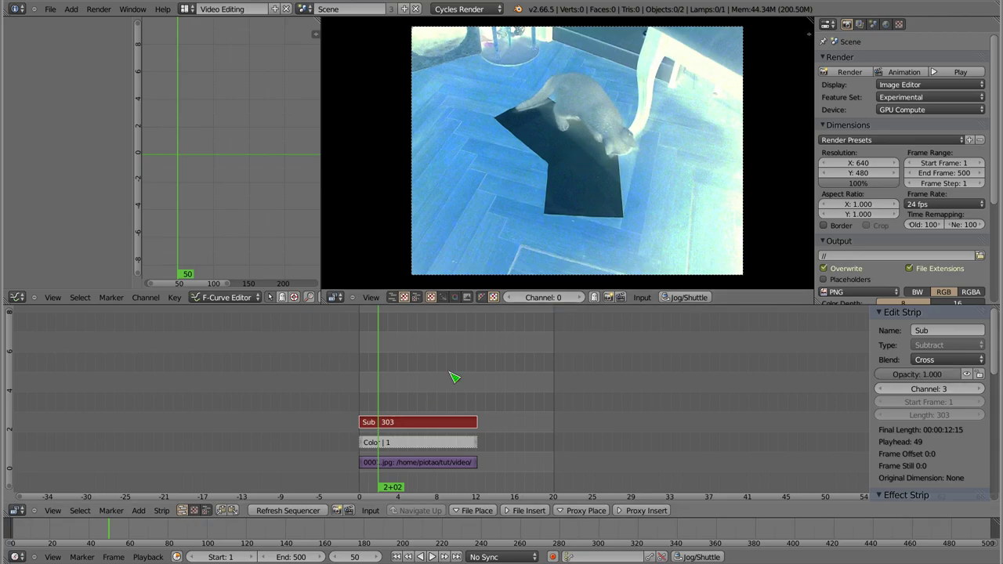
Keyframe the Sub strip's opacity at 0 near the start and at 1.000 at frame 100
key(Right)
key(Right)
key(BackSpace)
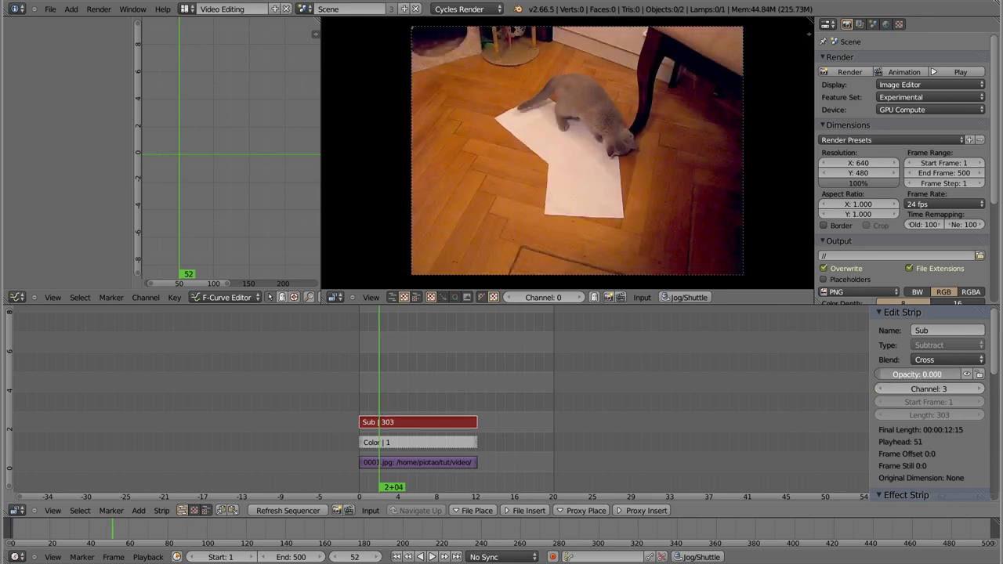
key(i)
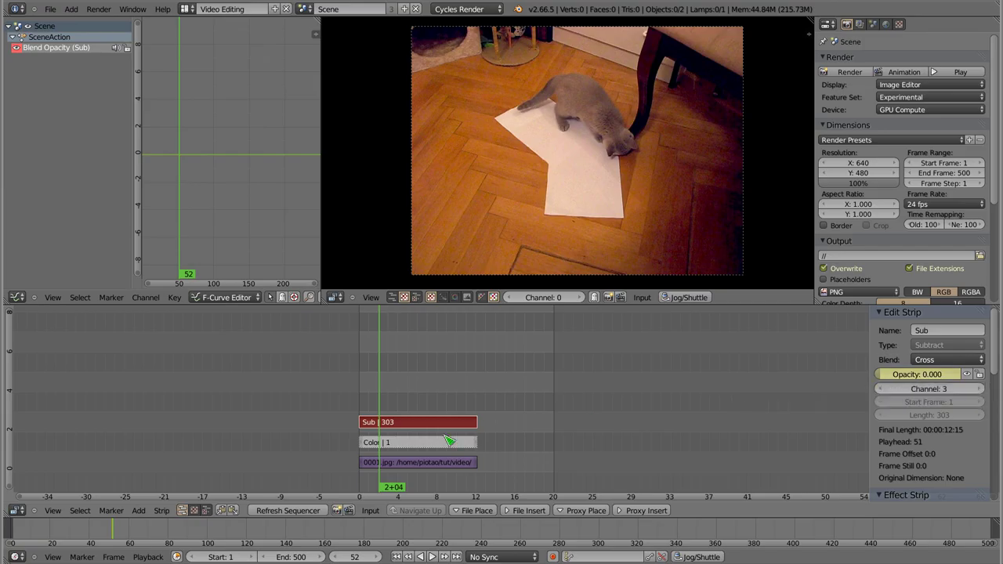
click(390, 415)
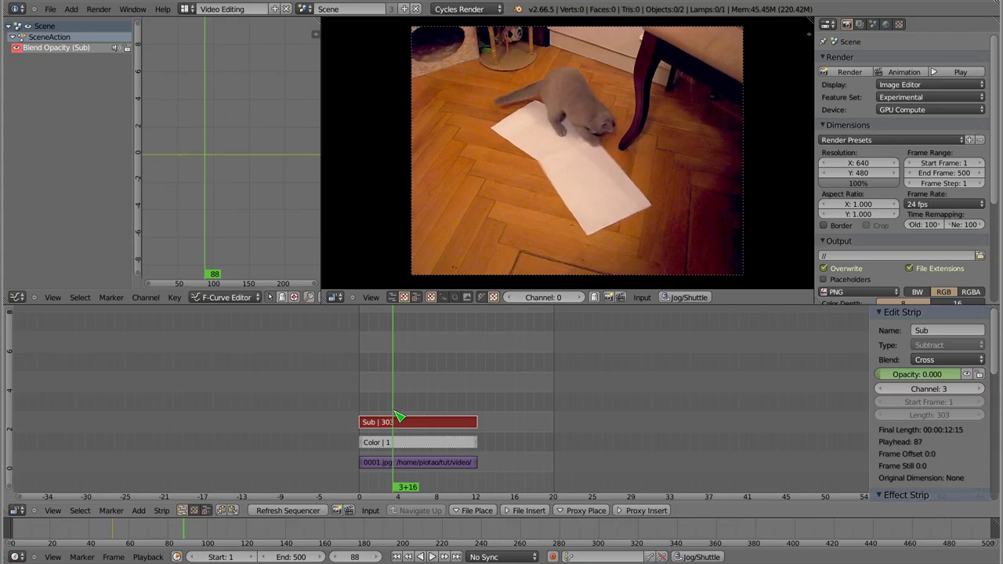
drag(914, 376, 963, 381)
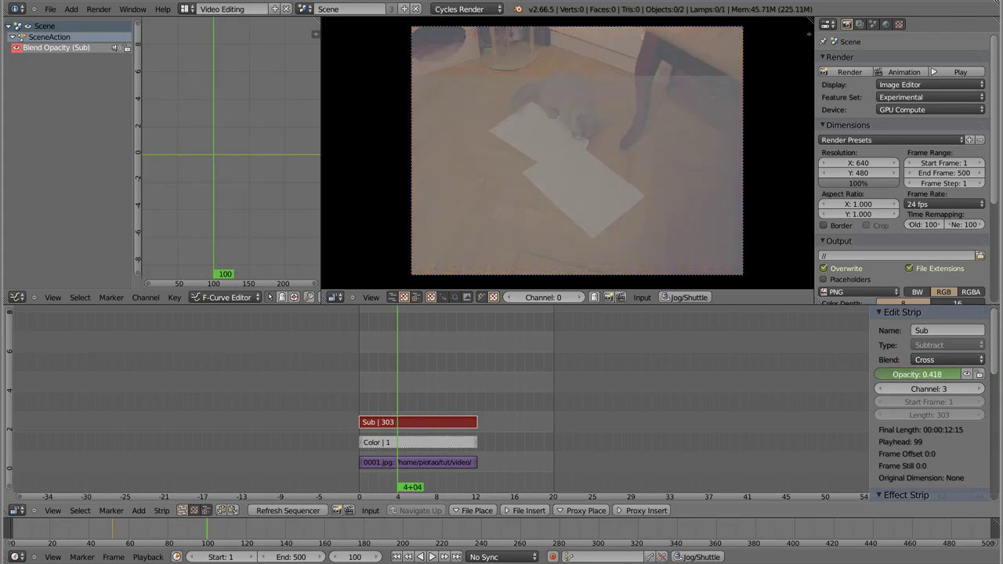
key(i)
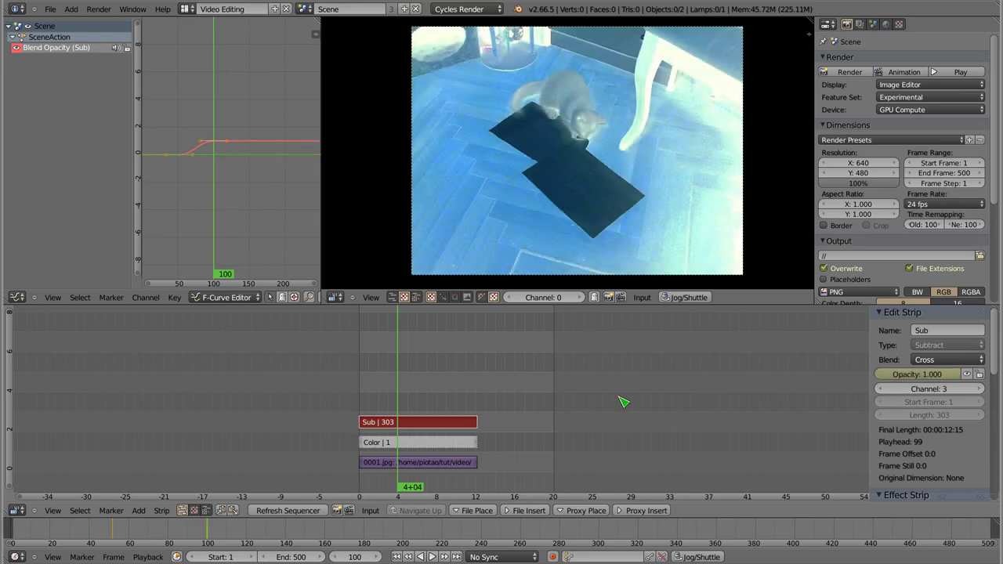
Keyframe opacity at frame 202 and at 0 at frame 249, then return to the start
drag(396, 397, 443, 399)
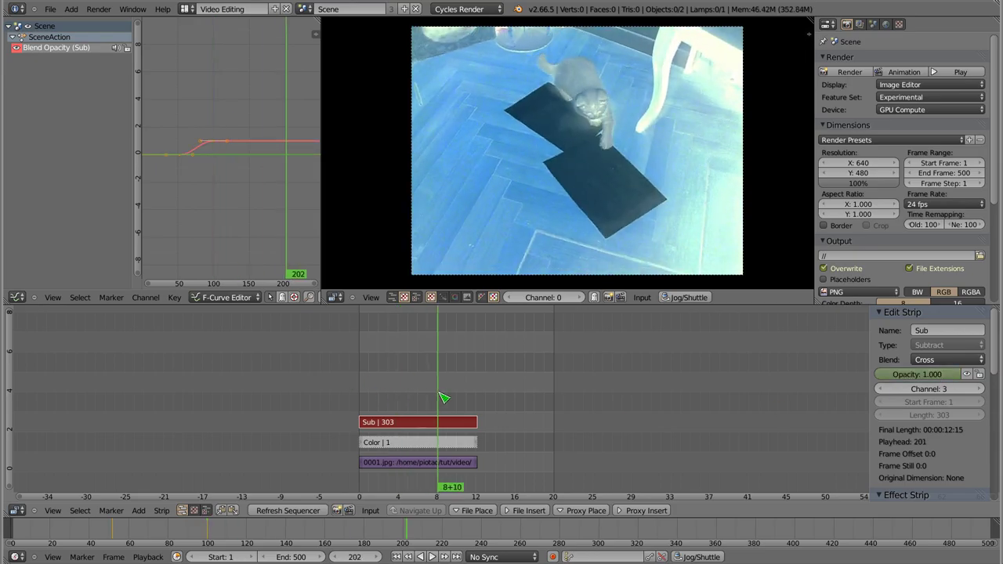
key(i)
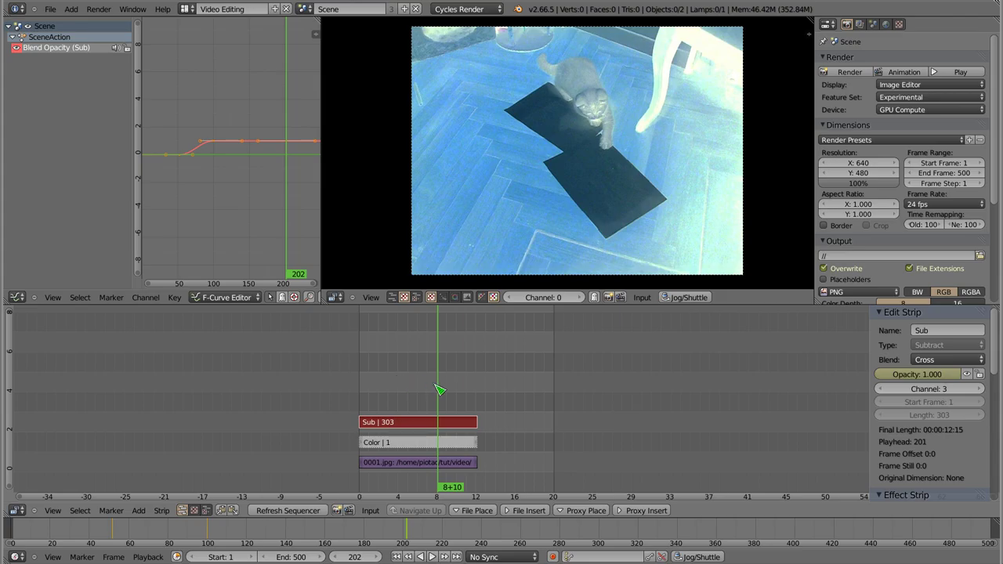
drag(439, 390, 462, 389)
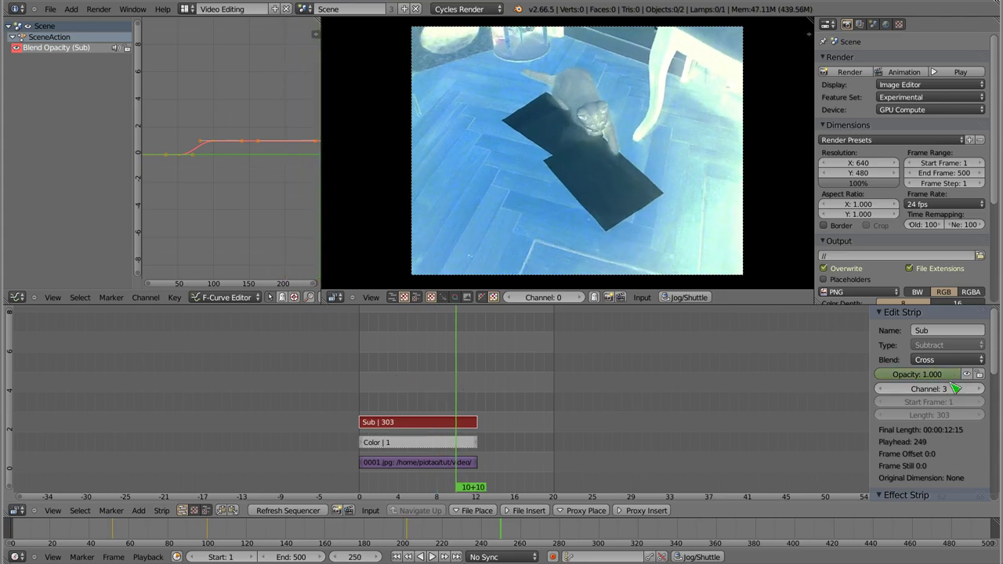
drag(948, 379, 901, 379)
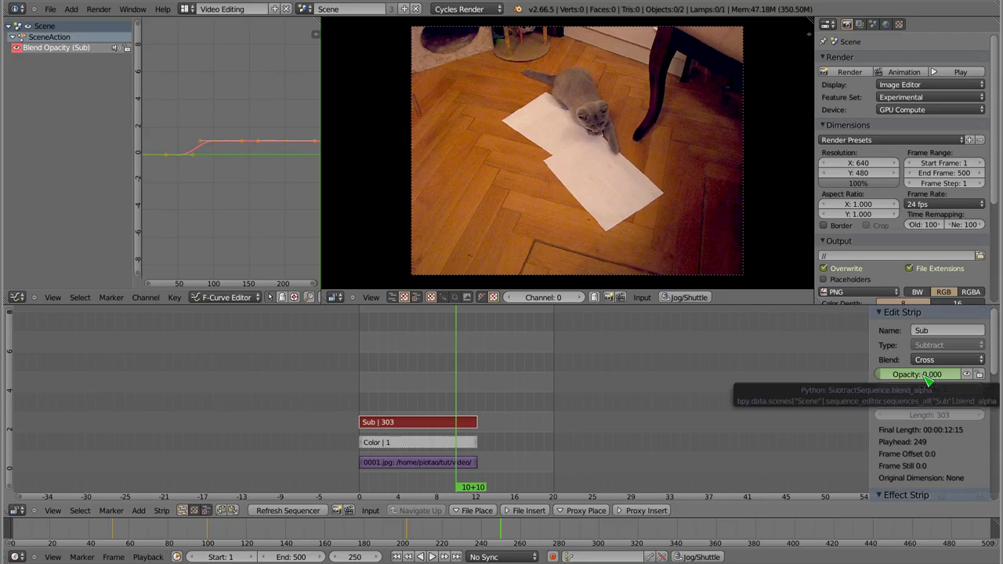
key(i)
click(359, 399)
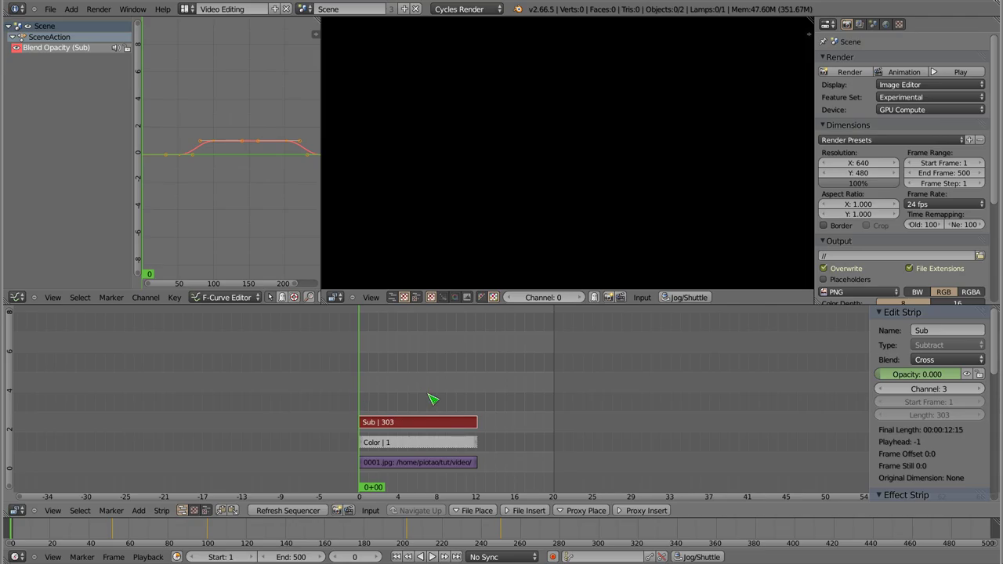
Play back the sequence to check the Sub strip's opacity fade, then return to frame 2
key(alt+a)
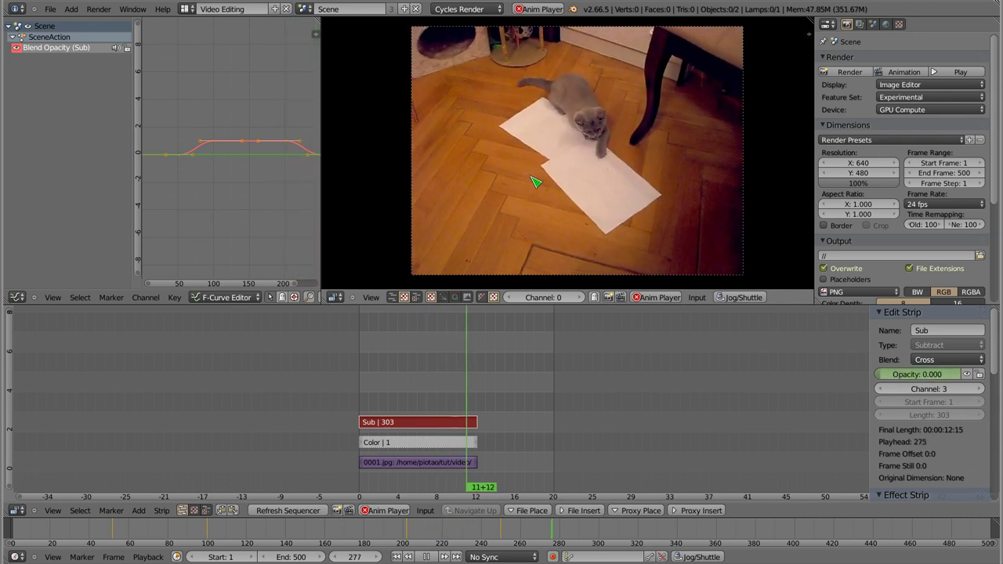
key(Escape)
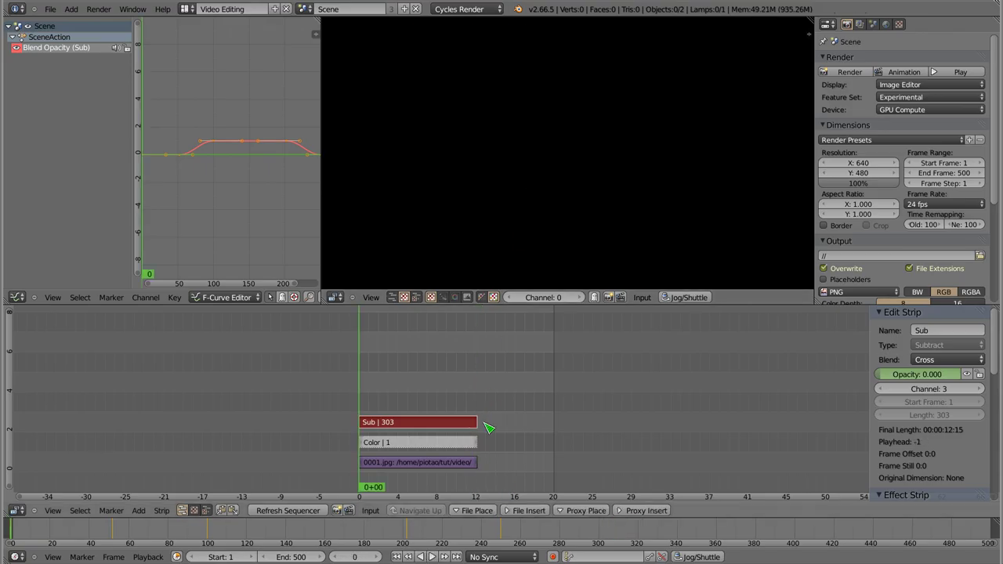
click(365, 421)
drag(365, 420, 360, 421)
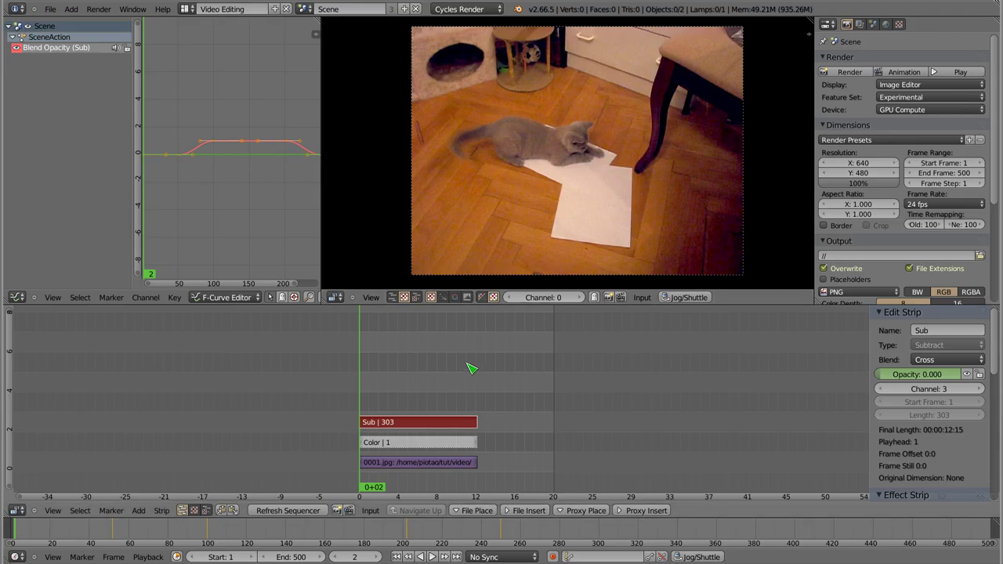
scroll(418, 443, up, 3)
scroll(447, 444, up, 2)
Erase the Color and Sub strips, leaving only the 0001.jpg kitten strip on channel 1
mouse_move(448, 443)
middle_down()
mouse_move(330, 405)
mouse_move(340, 397)
middle_up()
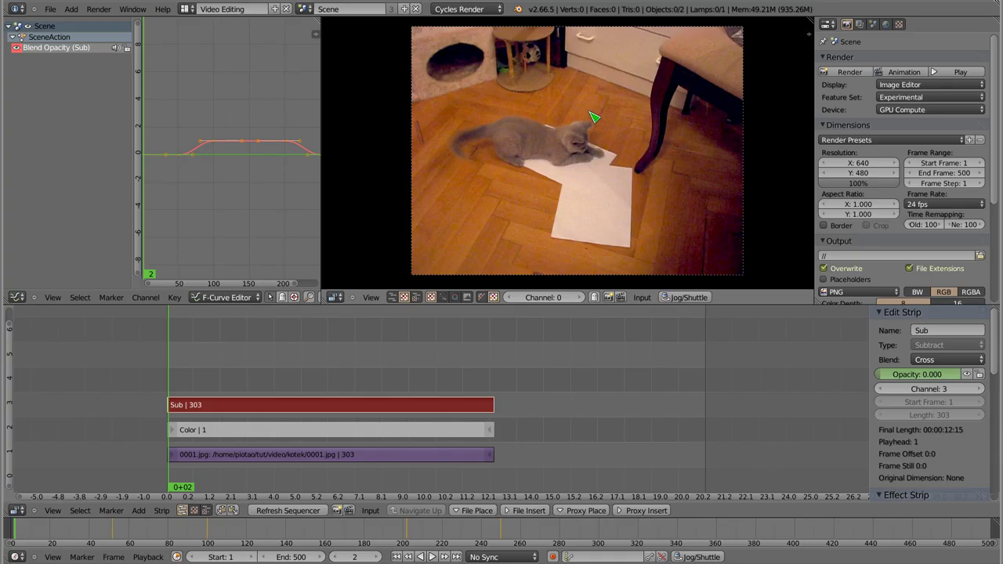
right_click(307, 456)
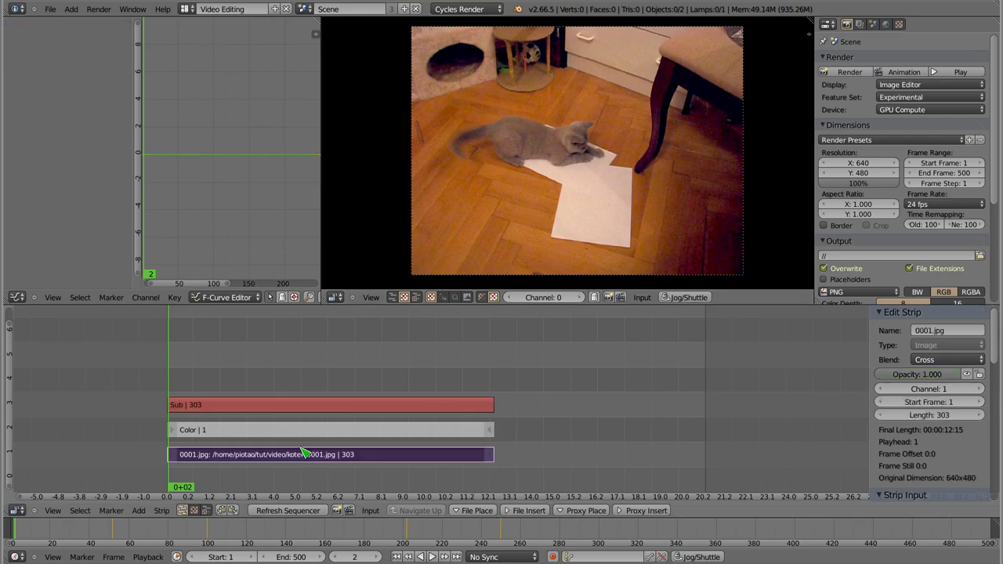
right_click(305, 437)
key(x)
click(308, 431)
right_click(313, 406)
key(x)
click(315, 411)
right_click(313, 456)
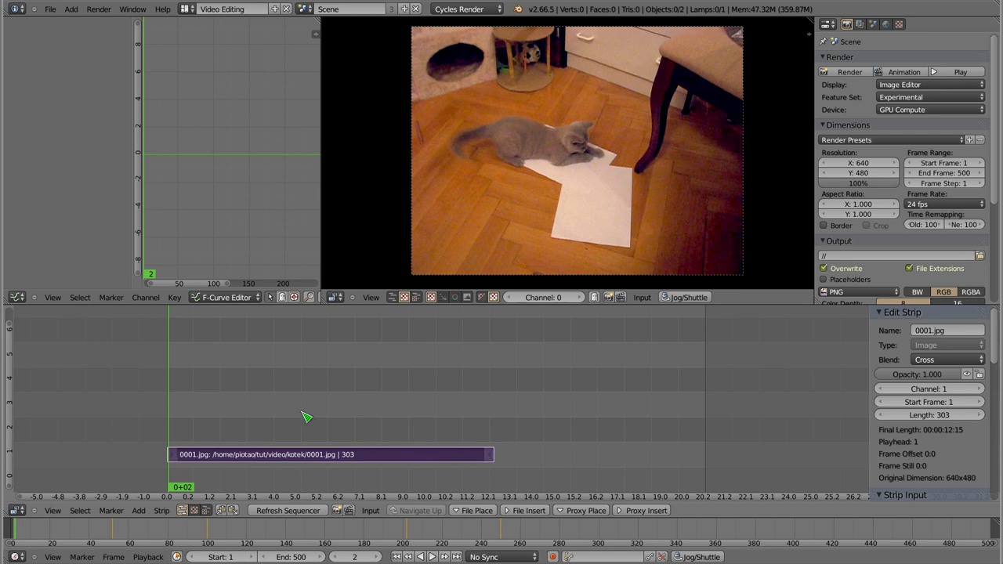
key(shift+a)
Add maska.png from /home/piotao/docs/ as an image strip and stretch it to 303 frames
click(260, 379)
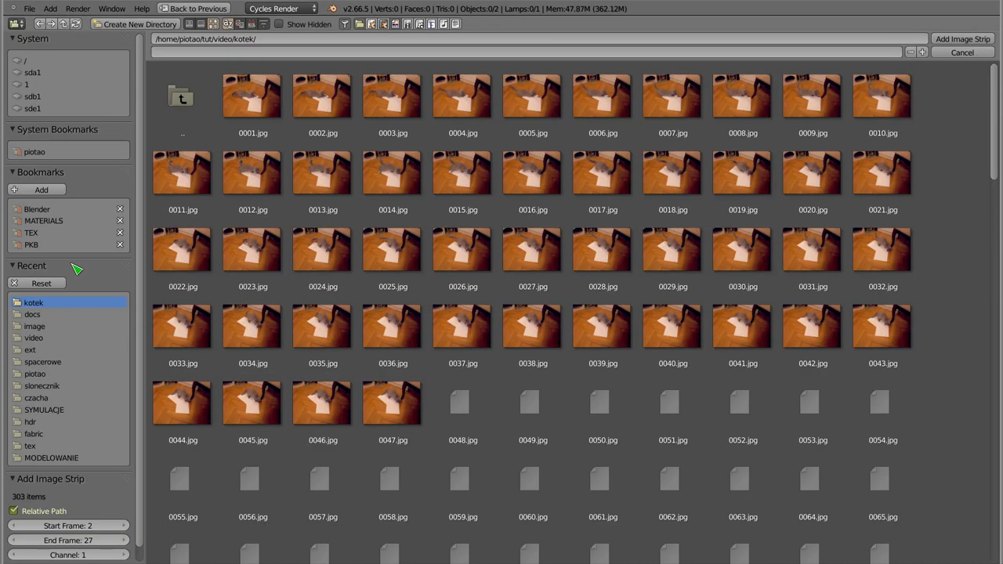
click(36, 327)
click(33, 303)
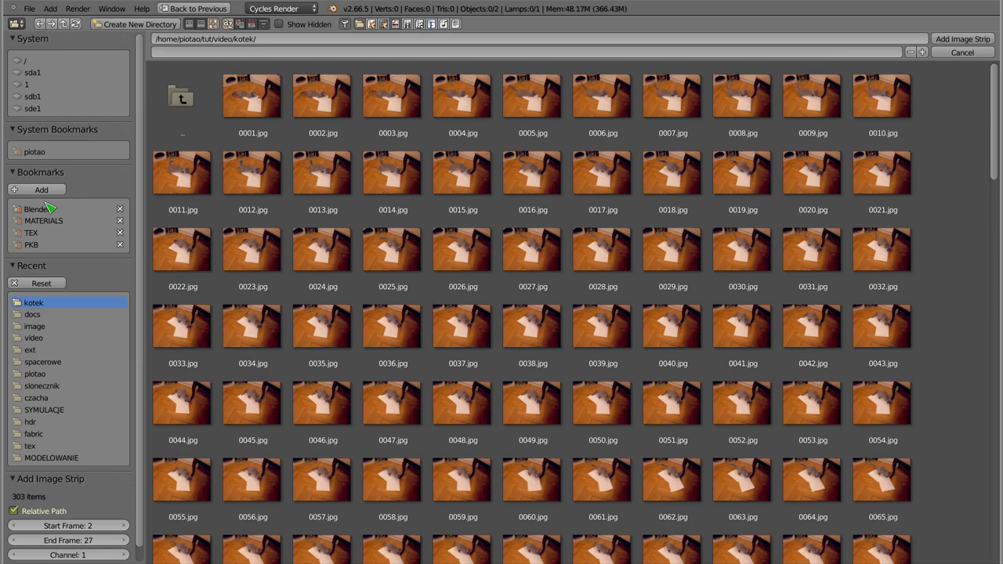
click(43, 153)
click(463, 106)
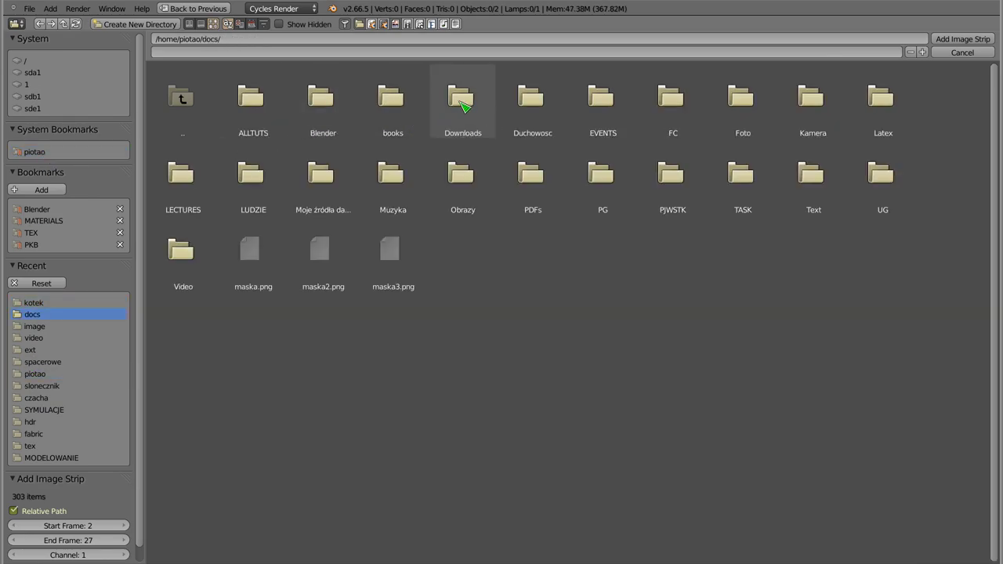
click(265, 249)
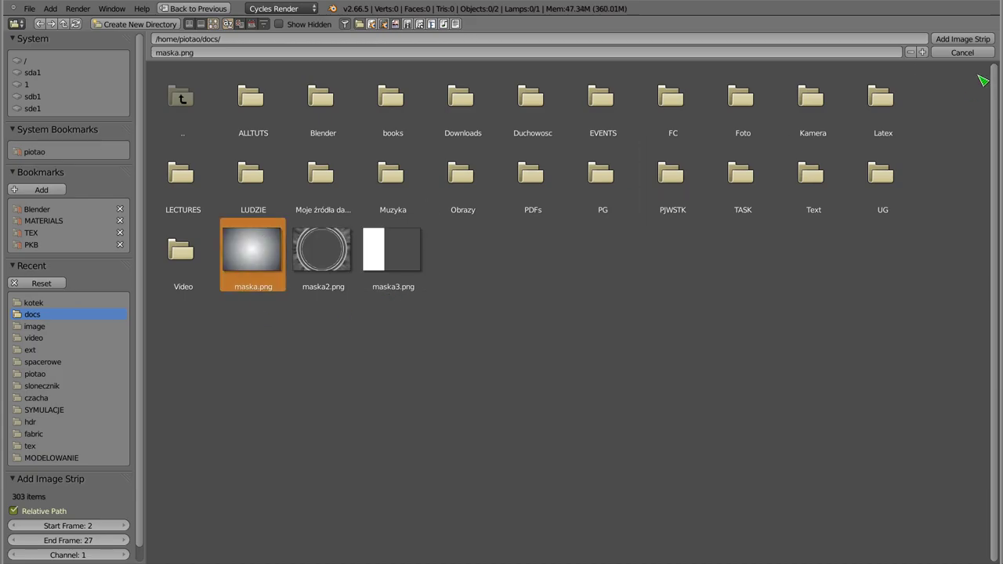
click(964, 39)
mouse_move(200, 434)
right_down()
mouse_move(497, 448)
mouse_move(495, 456)
right_up()
mouse_move(235, 439)
mouse_down()
mouse_move(449, 427)
mouse_move(435, 427)
mouse_up()
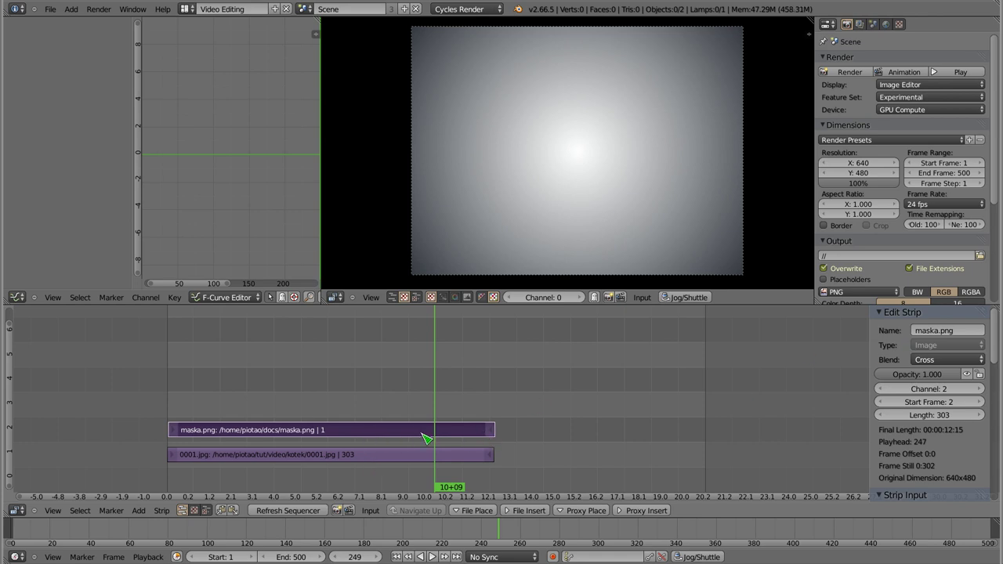
Try Subtract blending on the maska.png strip, scrub the timeline, then switch it to Multiply
click(923, 359)
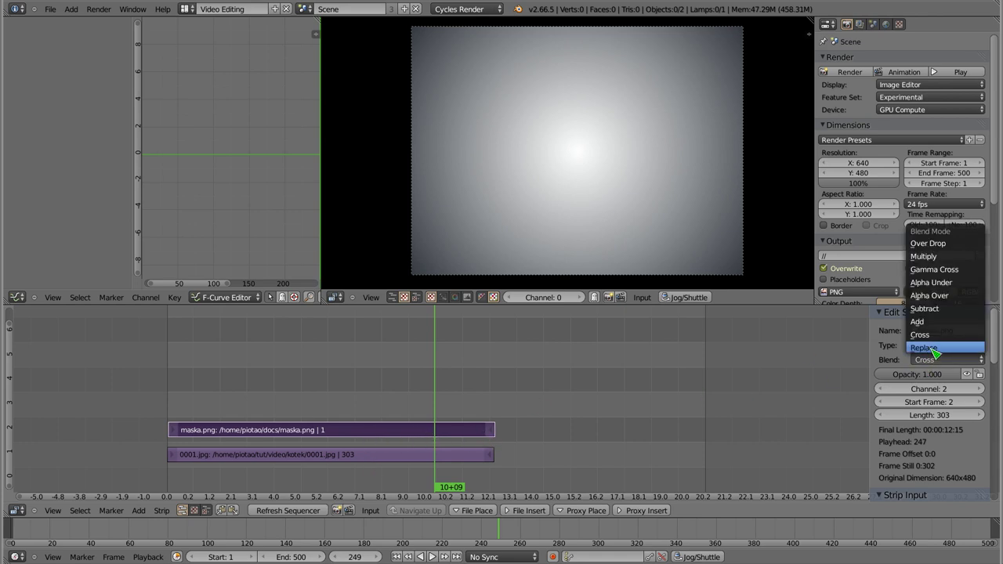
click(950, 309)
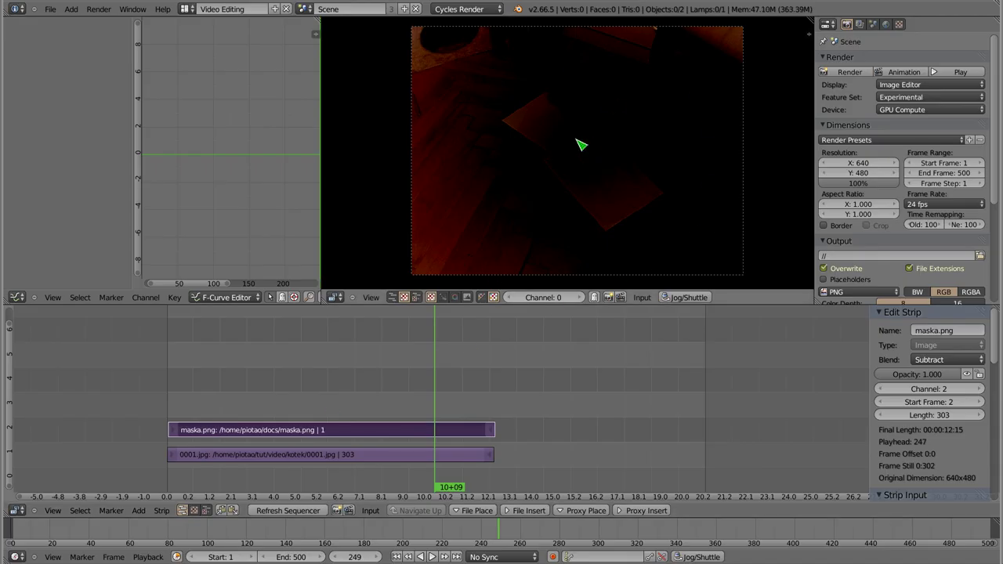
mouse_move(441, 407)
mouse_down()
mouse_move(180, 417)
mouse_move(335, 425)
mouse_up()
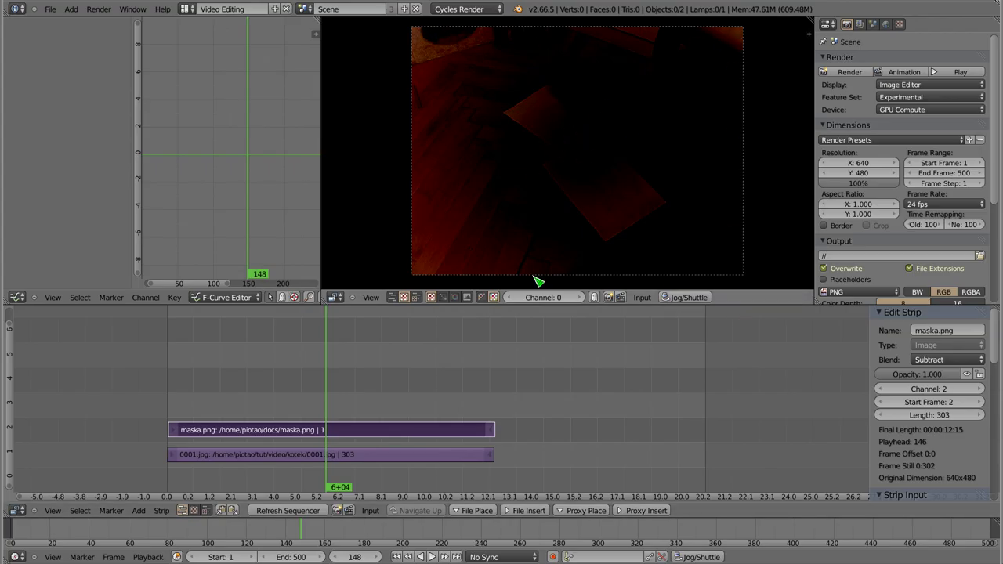
click(311, 419)
mouse_move(310, 419)
mouse_down()
mouse_move(197, 393)
mouse_move(174, 404)
mouse_up()
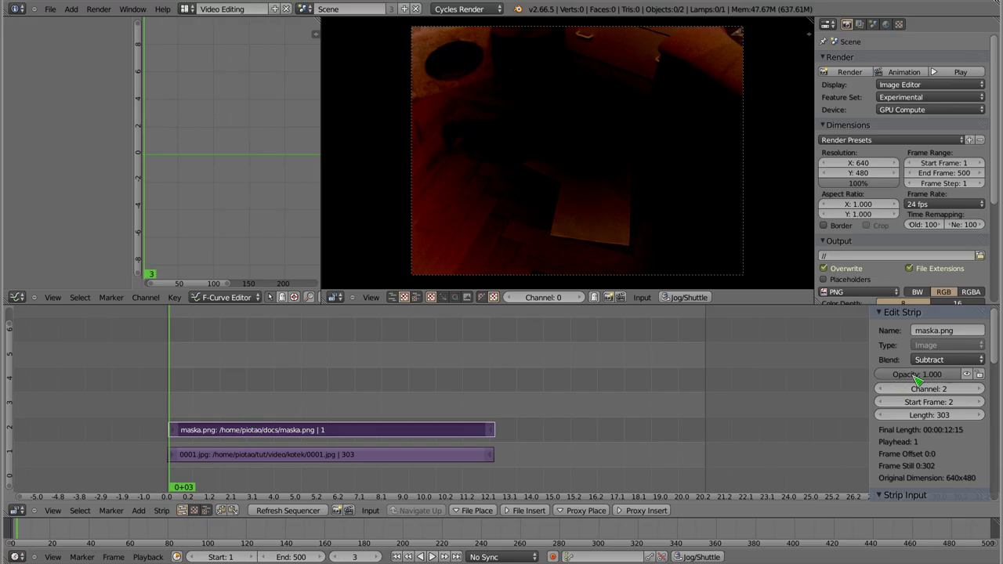
click(933, 363)
click(925, 257)
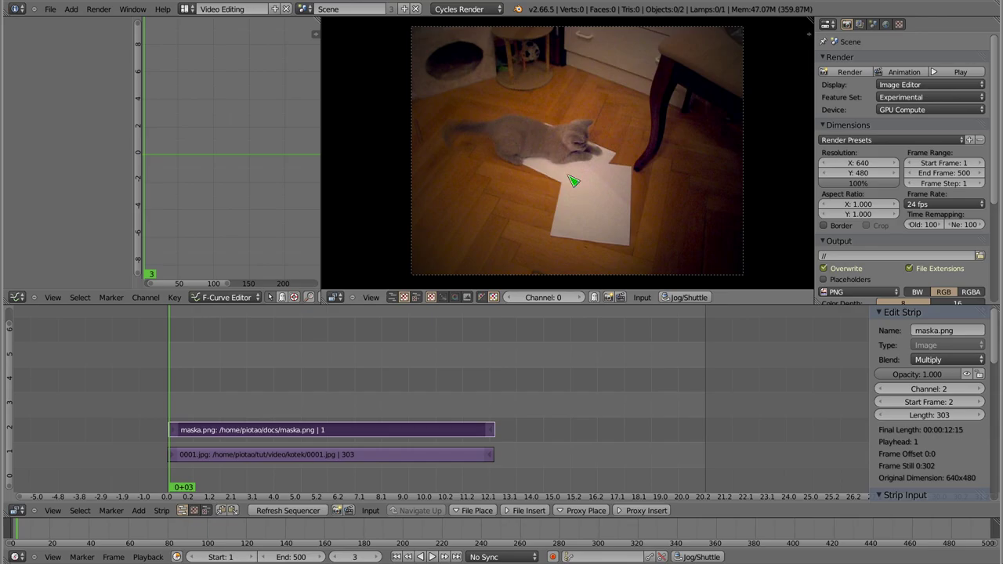
Test the mask strip's Opacity field without changing it, then step back to frame 2
mouse_move(962, 379)
mouse_down()
mouse_move(941, 379)
mouse_move(969, 379)
mouse_up()
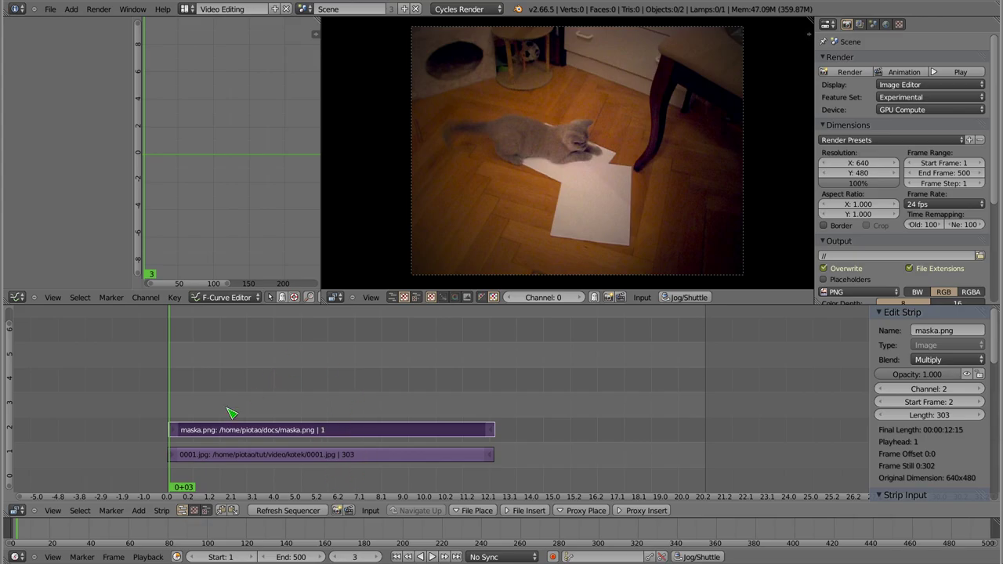
key(Left)
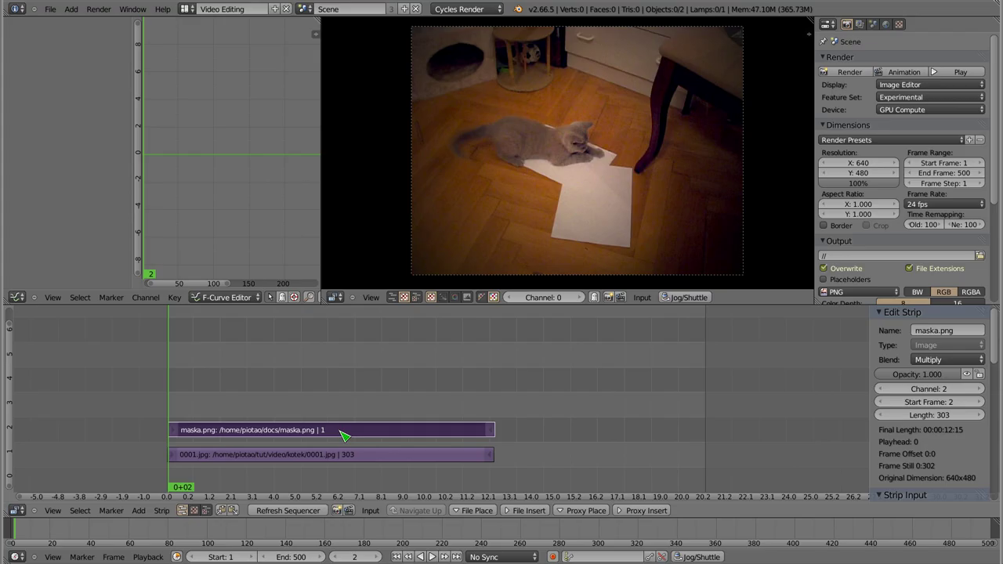
Blend maska.png with Subtract at 0.325 opacity and play back the vignette
click(946, 363)
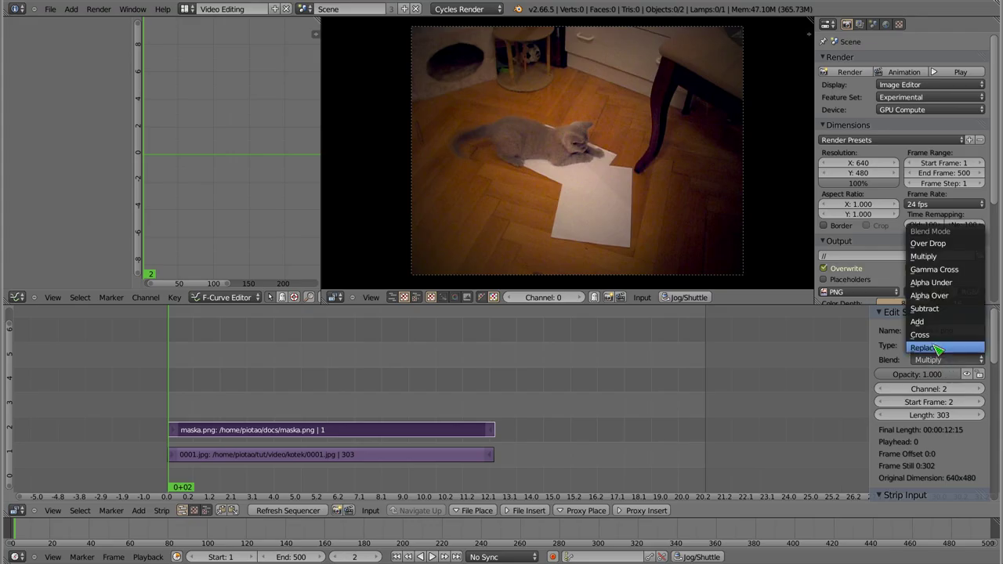
click(938, 314)
mouse_move(933, 374)
mouse_down()
mouse_move(870, 374)
mouse_move(925, 374)
mouse_up()
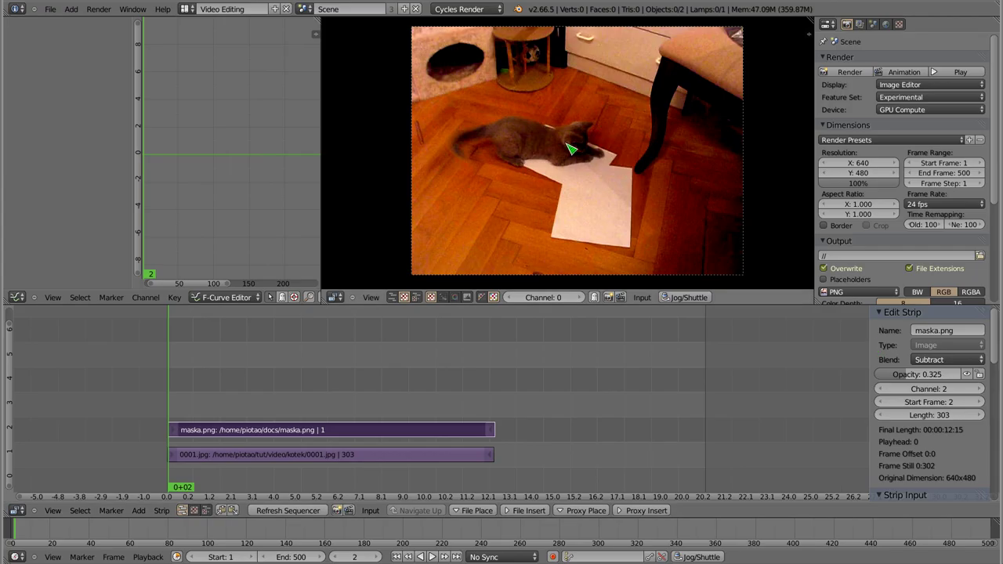
key(alt+a)
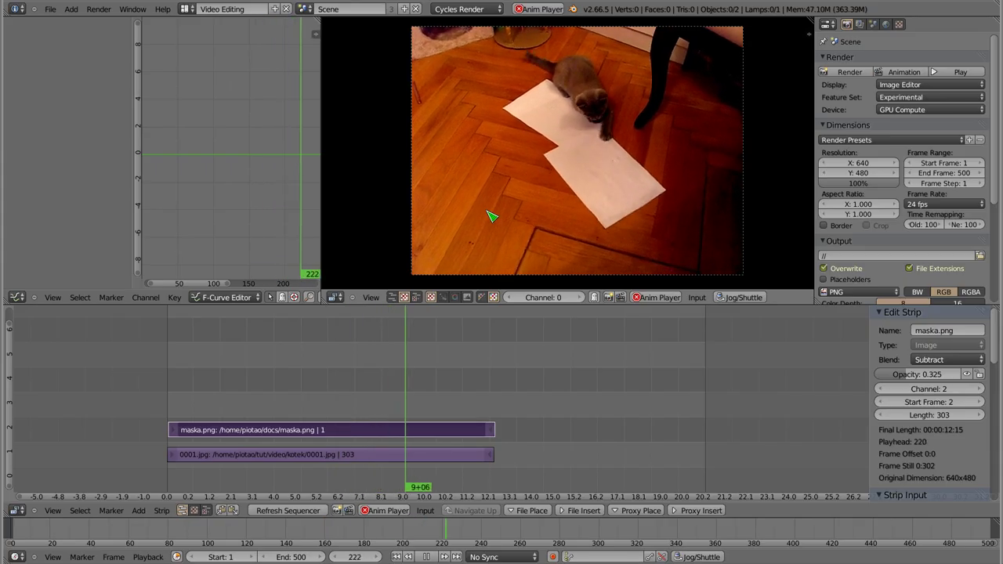
key(Escape)
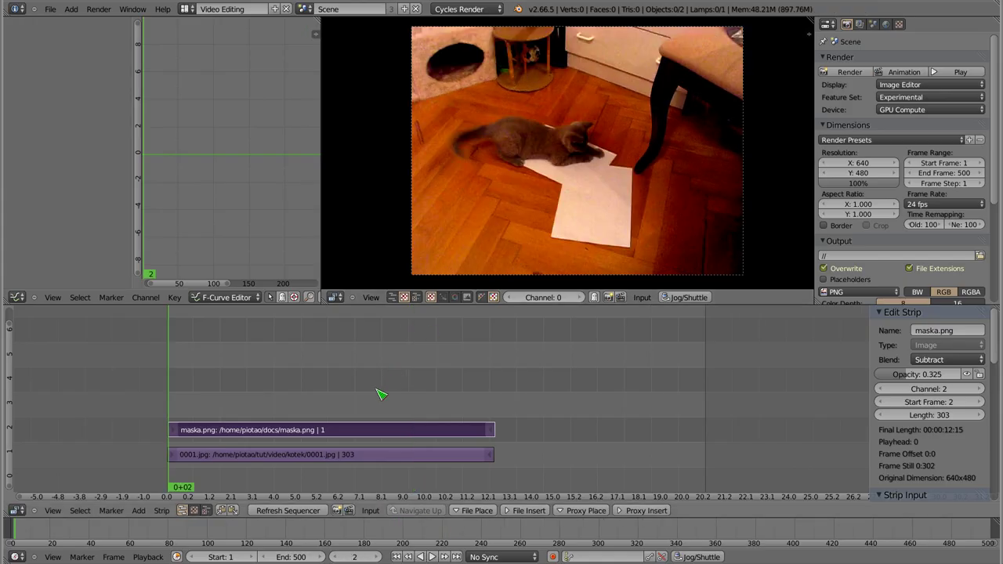